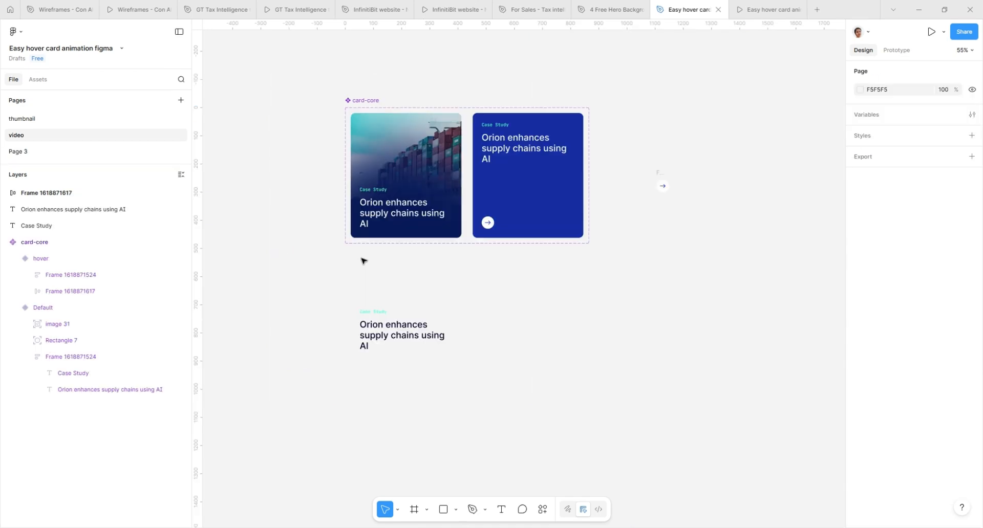
# Step: Wrap the loose Case Study label and Orion heading below the component in an auto layout frame, nested inside a second one
pyautogui.click(373, 311)
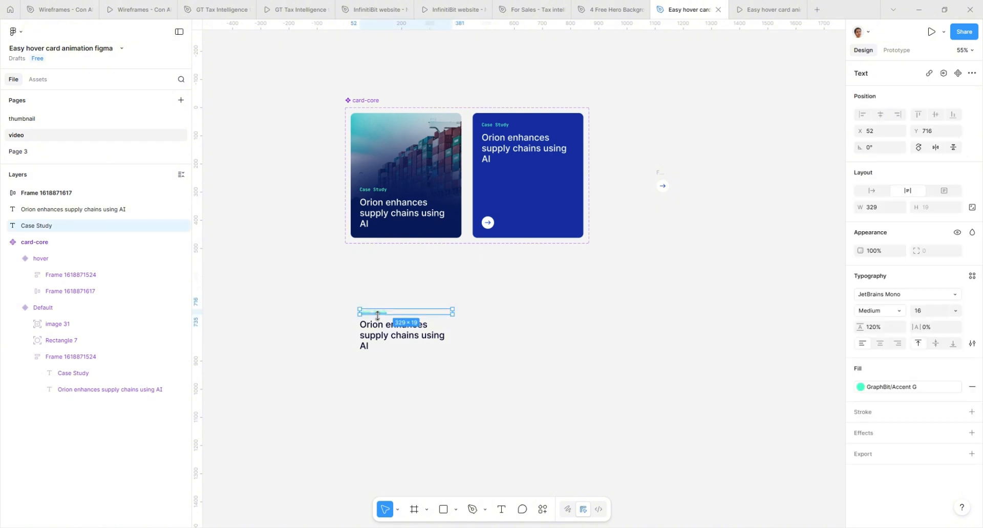
pyautogui.keyDown('shift'); pyautogui.click(384, 336); pyautogui.keyUp('shift')
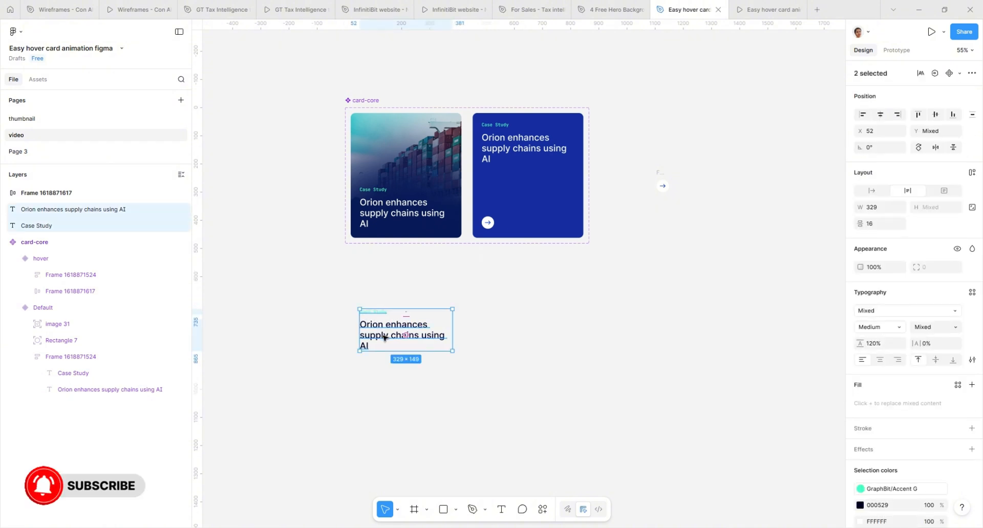
pyautogui.hotkey('shift', 'a')
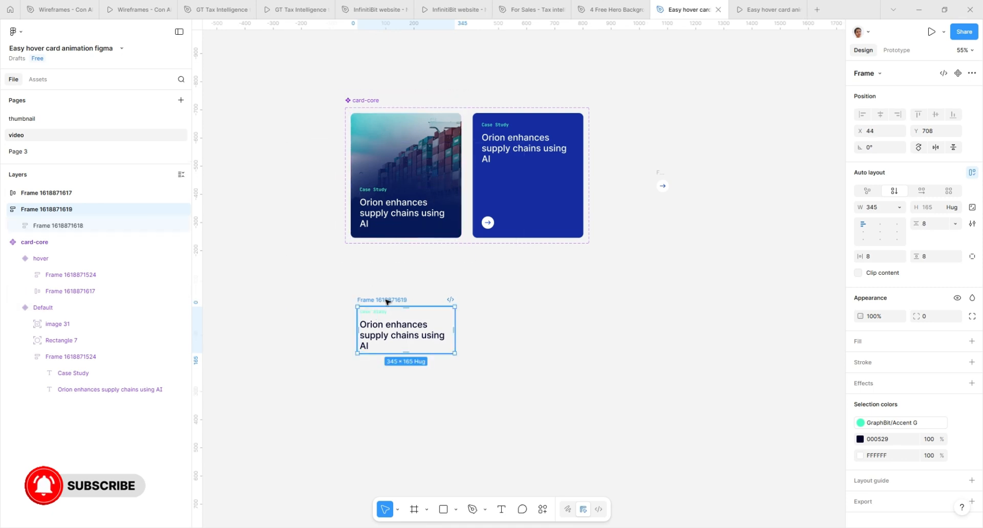
pyautogui.hotkey('shift', 'a')
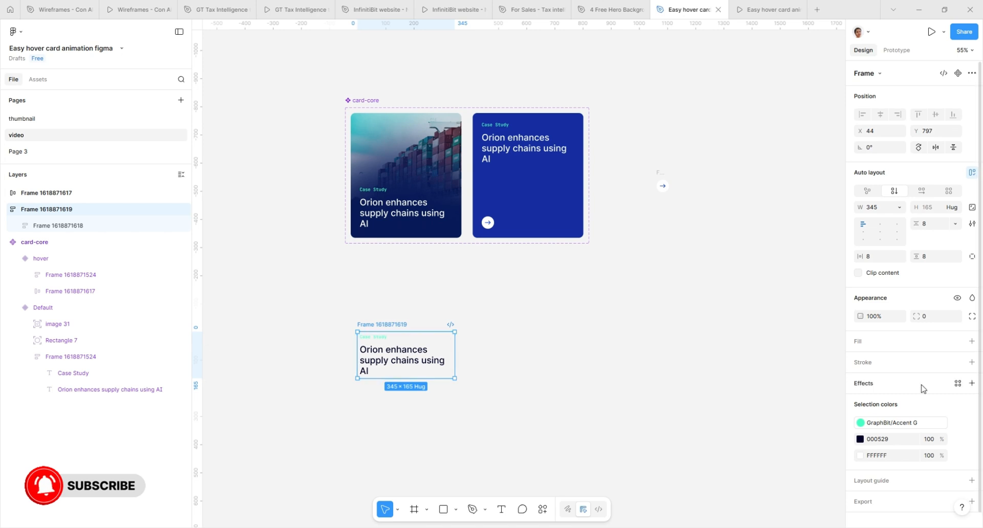
# Step: Fill the outer frame with dark navy 000529 and make the Orion heading text white
pyautogui.click(972, 341)
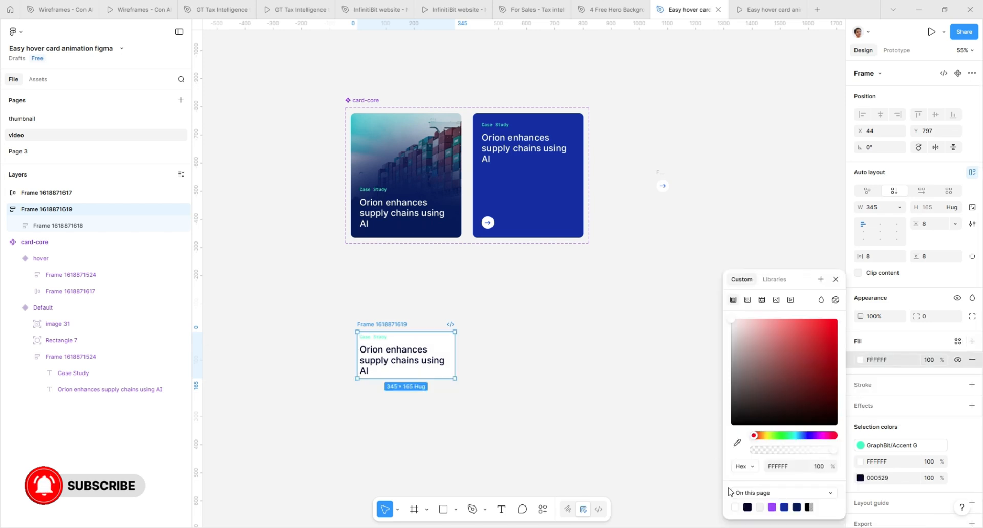
pyautogui.click(747, 507)
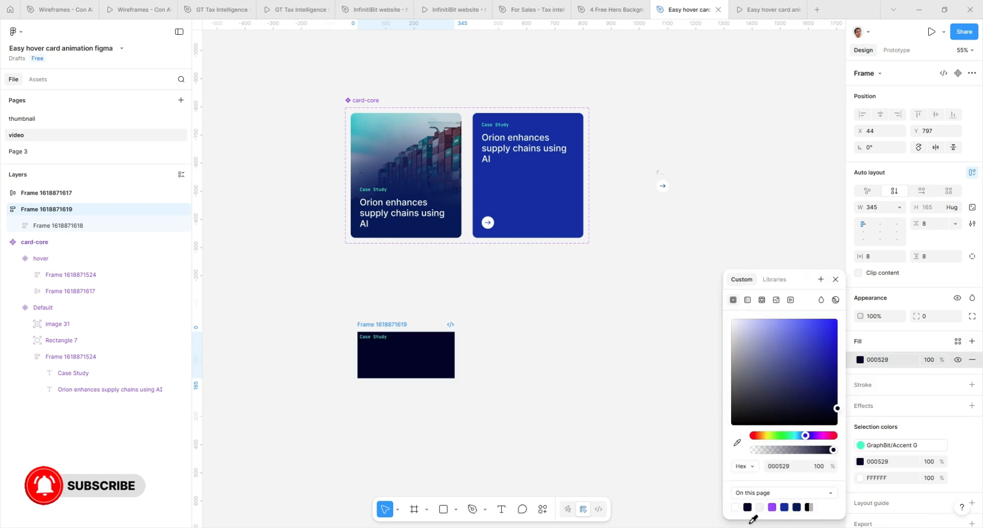
pyautogui.keyDown('ctrl'); pyautogui.click(387, 367); pyautogui.keyUp('ctrl')
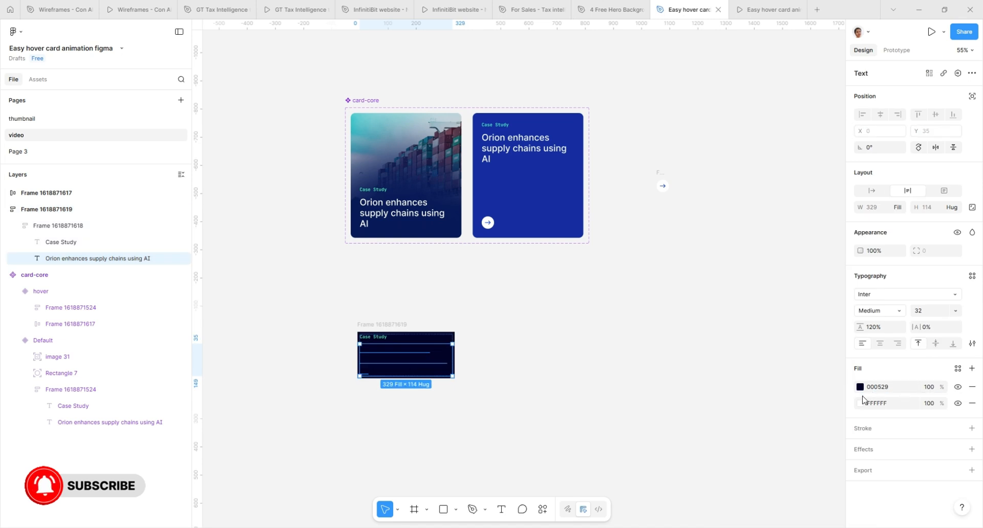
pyautogui.click(861, 387)
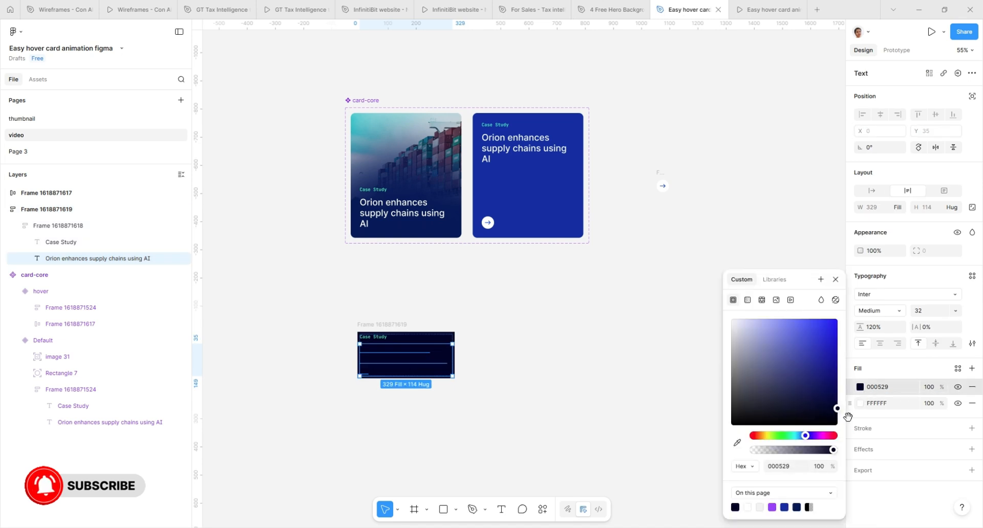
pyautogui.click(759, 508)
pyautogui.click(520, 421)
# Step: Enlarge the new card frame to about 376 × 411
pyautogui.click(399, 325)
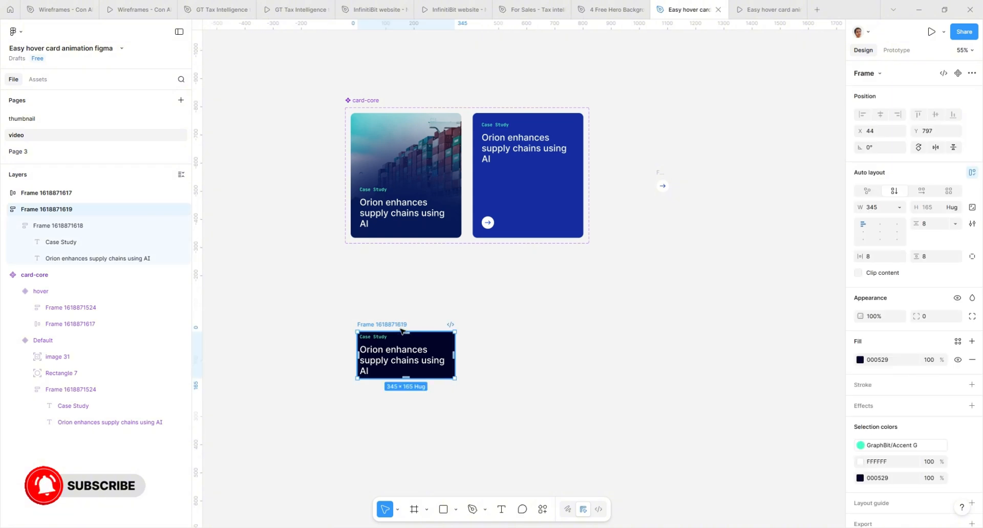
pyautogui.moveTo(413, 339); pyautogui.dragTo(415, 274)
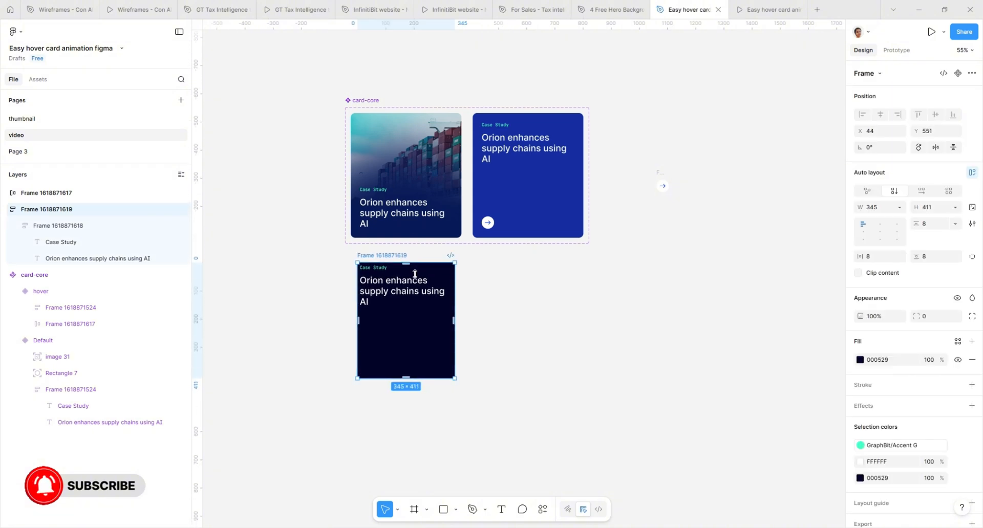
pyautogui.moveTo(464, 299); pyautogui.dragTo(472, 300)
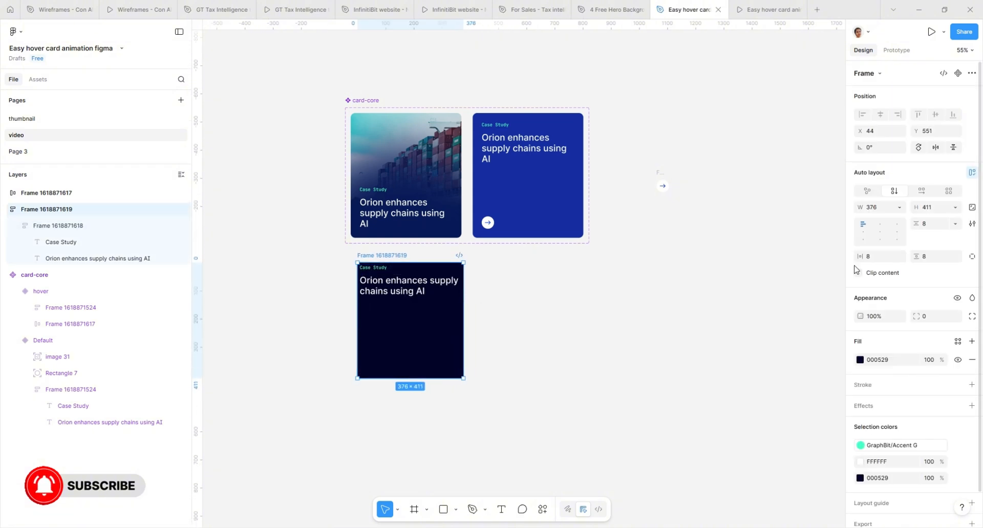
# Step: Set the card's horizontal and vertical padding to 32 and its corner radius to 16
pyautogui.click(876, 259)
pyautogui.write('32')
pyautogui.click(932, 258)
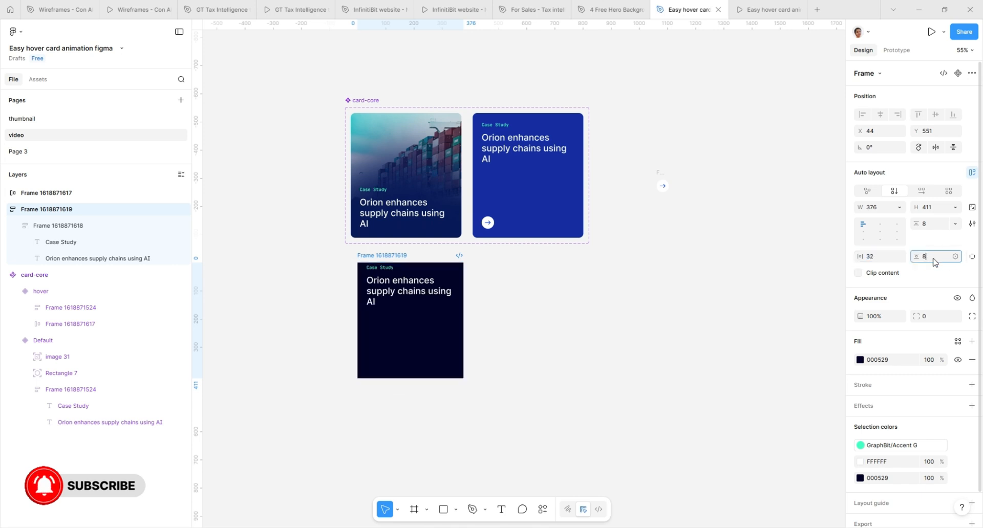
pyautogui.write('32')
pyautogui.press('Return')
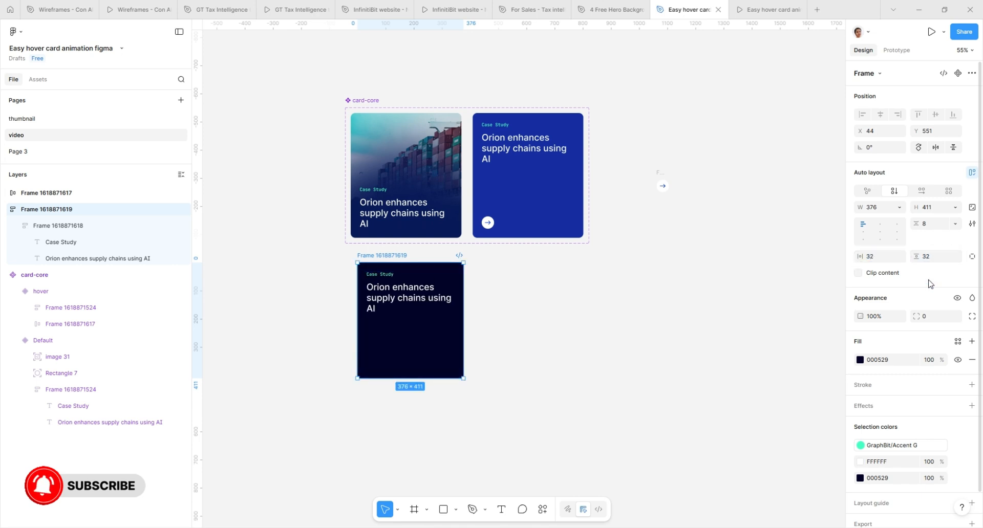
pyautogui.click(928, 316)
pyautogui.write('16')
pyautogui.press('Return')
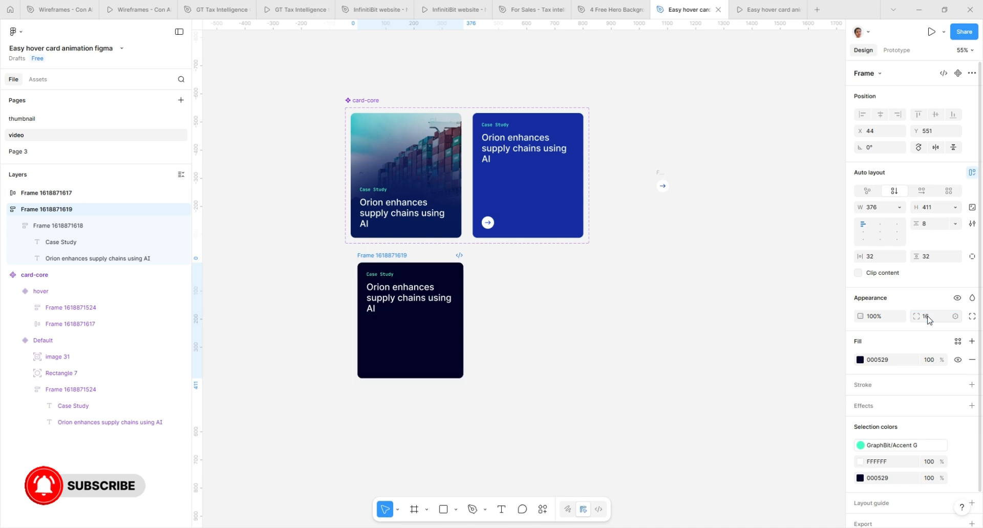
# Step: Resize the card to about 392 × 427 at X 24 and align its content to the bottom left
pyautogui.moveTo(416, 384); pyautogui.dragTo(416, 391)
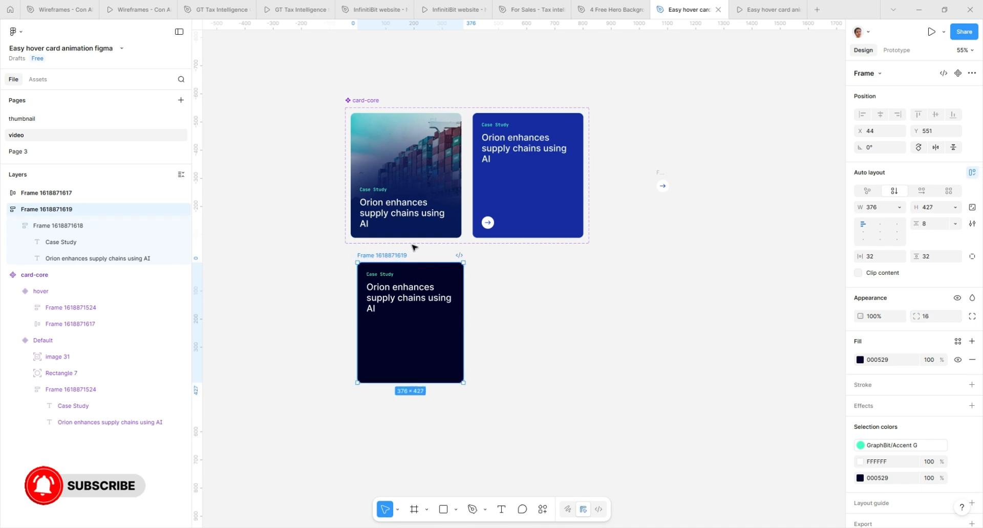
pyautogui.moveTo(394, 256); pyautogui.dragTo(388, 257)
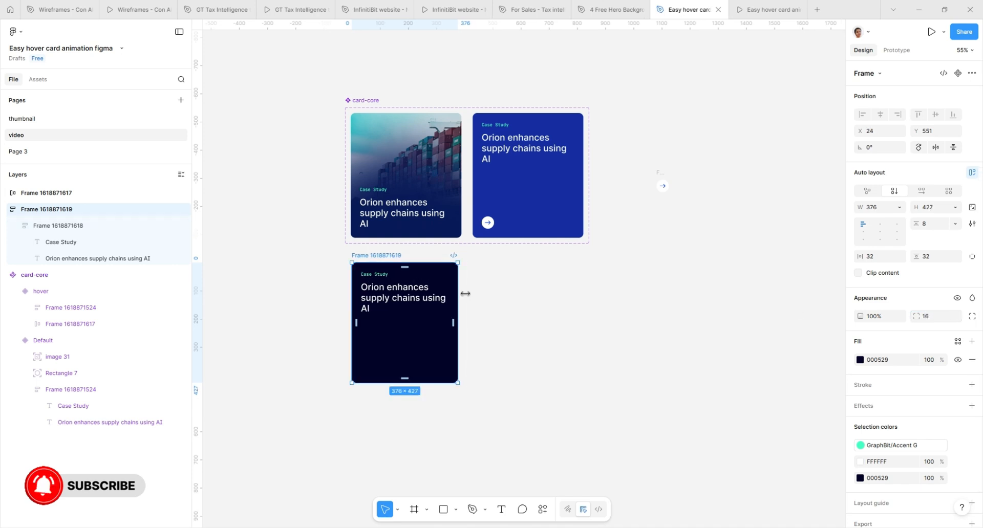
pyautogui.moveTo(465, 293); pyautogui.dragTo(470, 293)
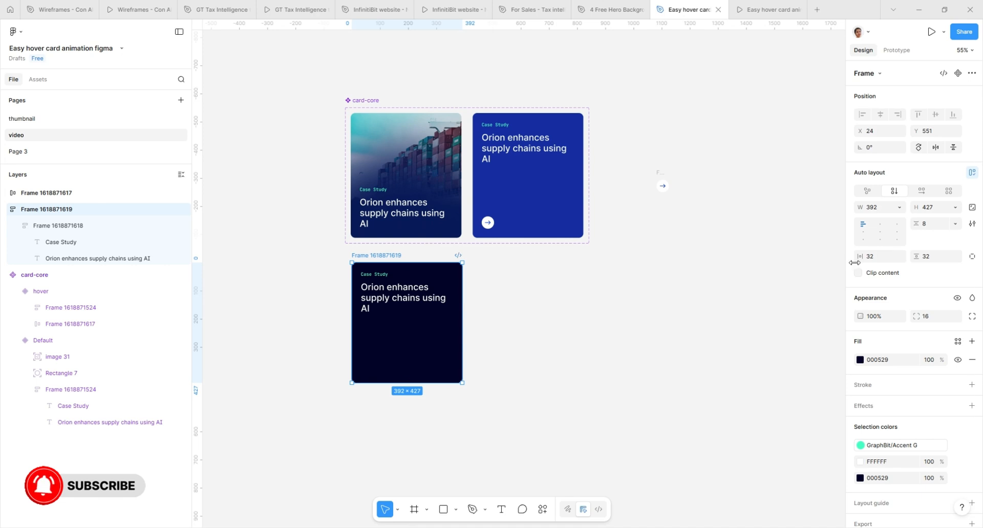
pyautogui.click(864, 243)
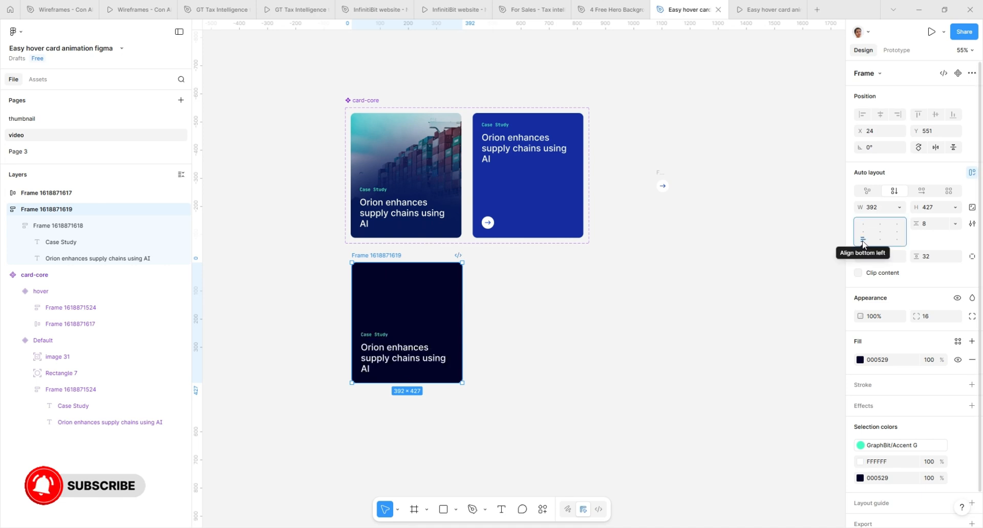
# Step: Search the Unsplash plugin for "container" with the card selected and limit the photos to the free license
pyautogui.rightClick(401, 295)
pyautogui.moveTo(431, 390)
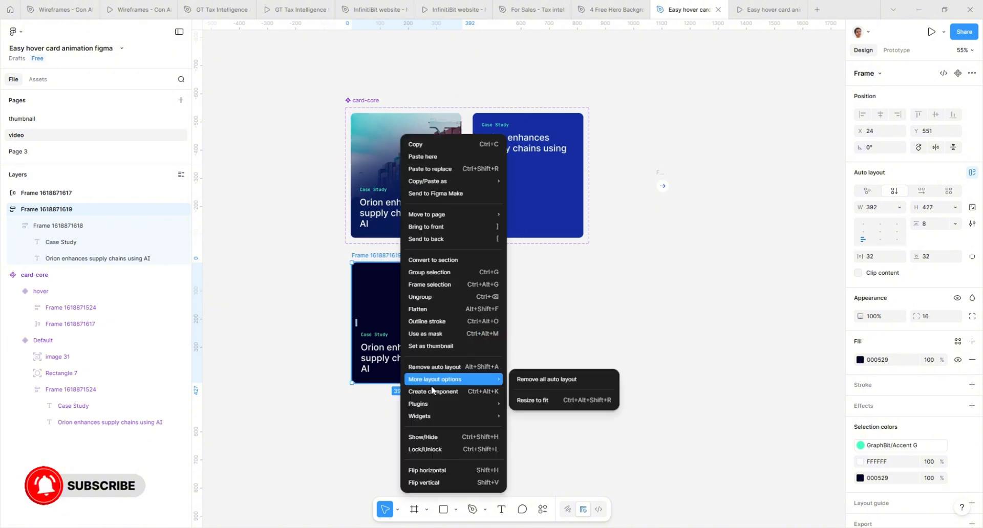
pyautogui.click(568, 327)
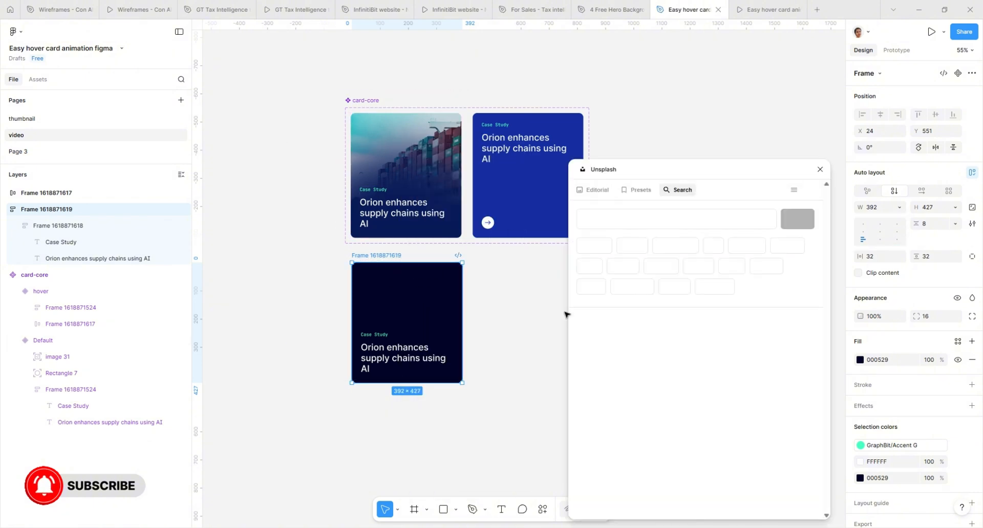
pyautogui.click(641, 219)
pyautogui.write('container')
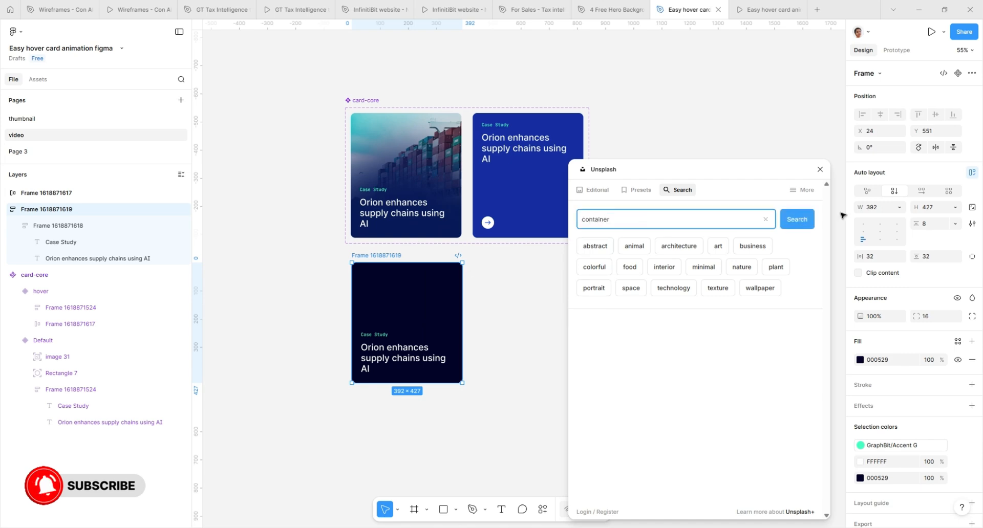
pyautogui.click(797, 224)
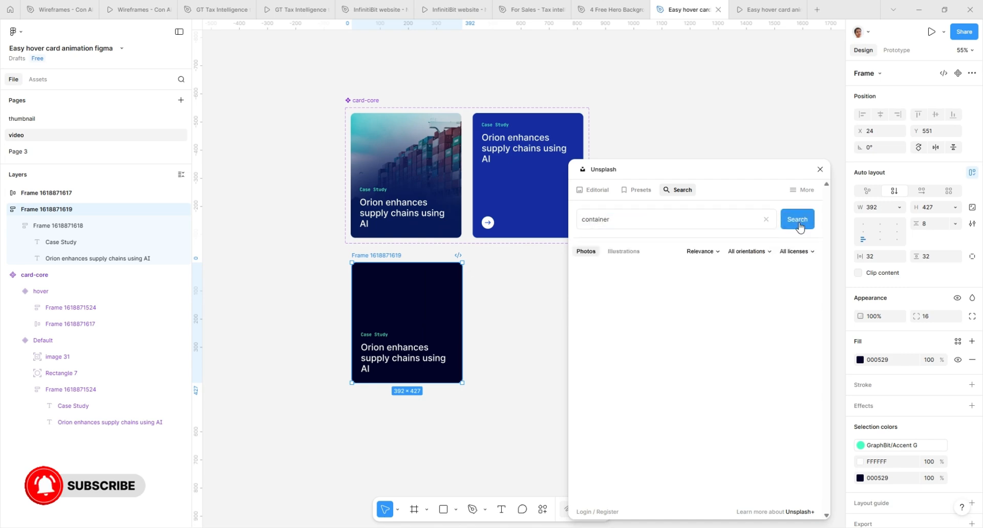
pyautogui.click(802, 252)
pyautogui.click(786, 278)
# Step: Fill the card with the photo of a container ship under a turquoise sky and close the plugin
pyautogui.scroll(-15, 786, 281)
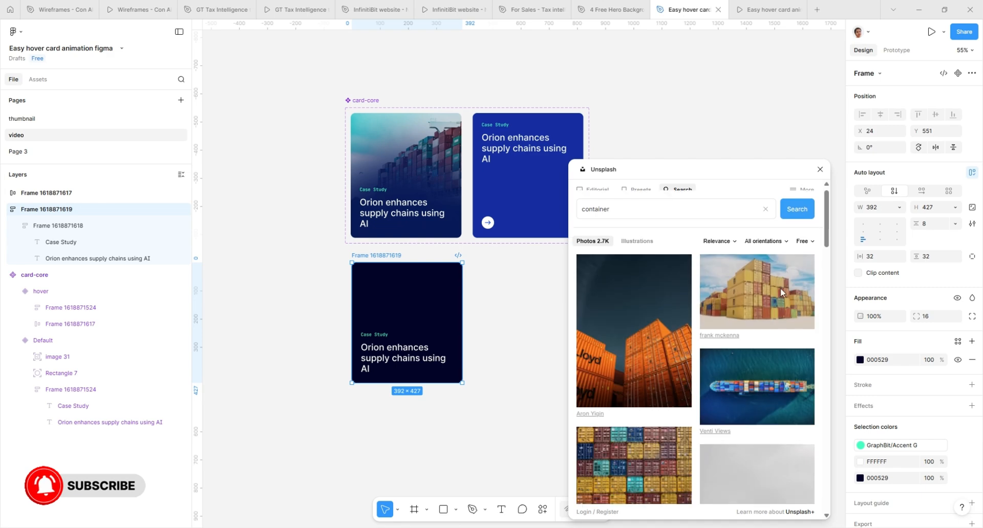
pyautogui.scroll(-15, 780, 296)
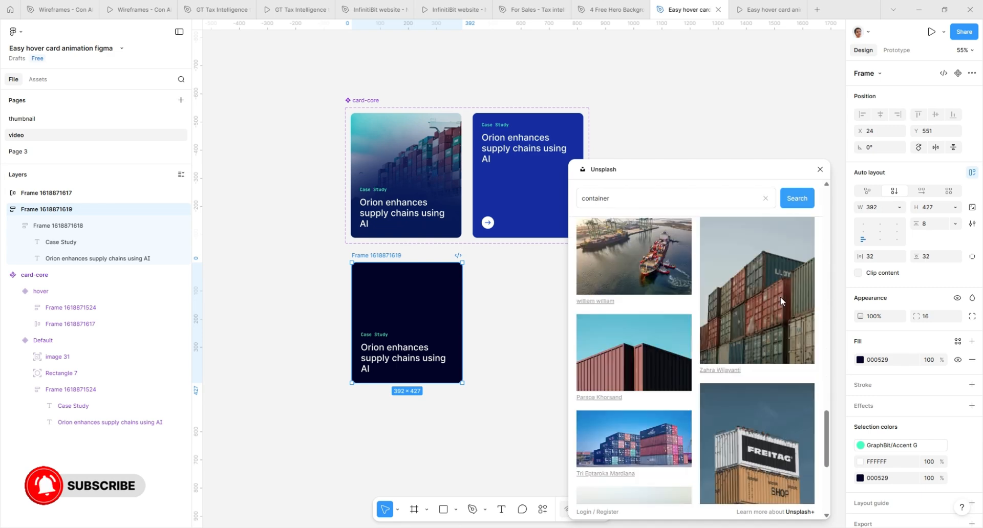
pyautogui.scroll(-10, 762, 346)
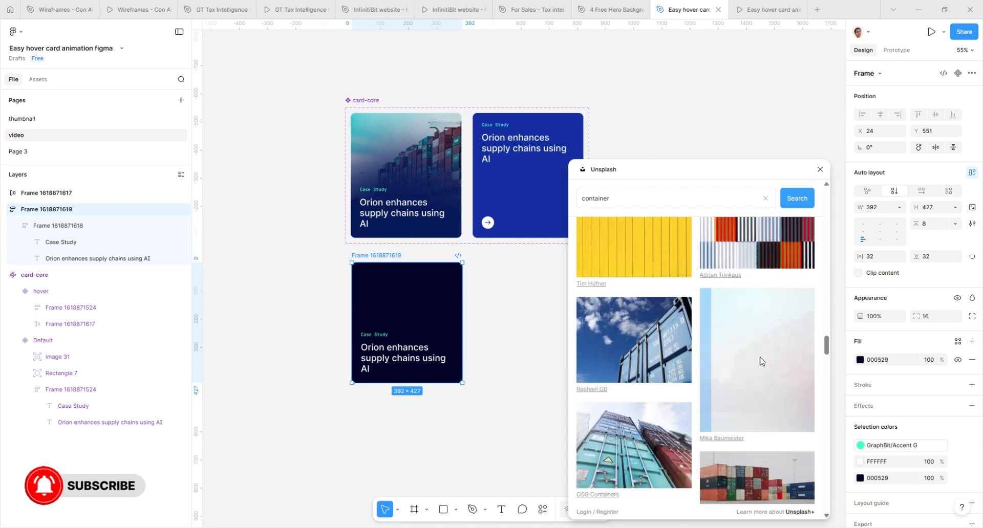
pyautogui.click(760, 359)
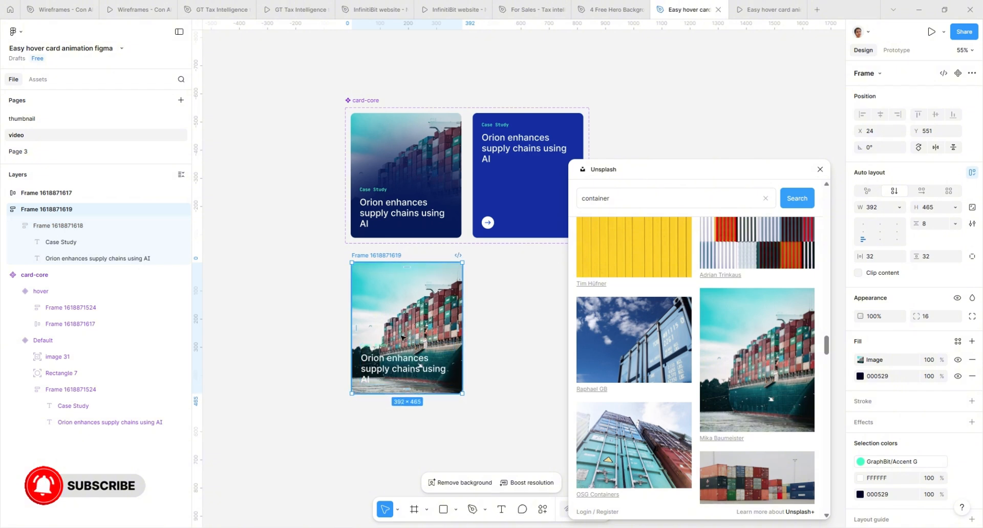
pyautogui.click(820, 169)
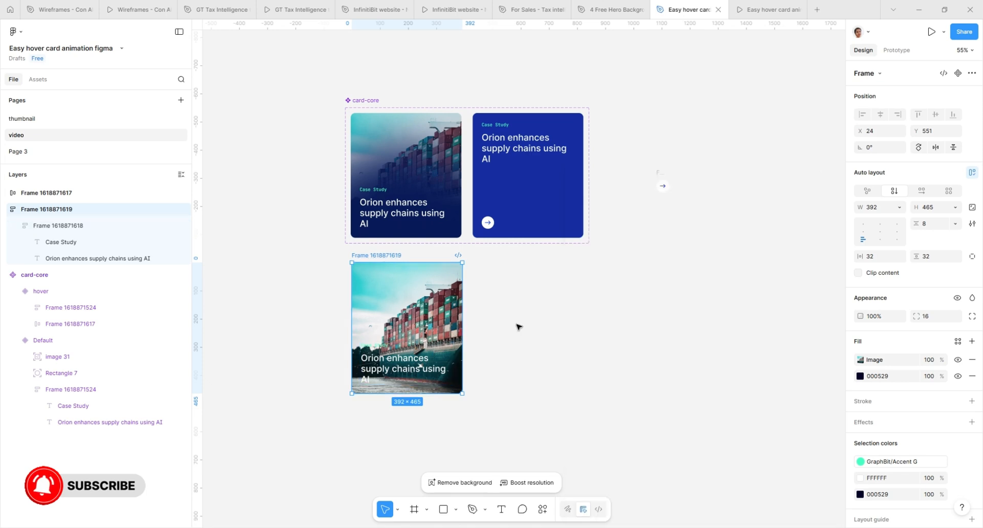
# Step: Draw a circle about 836 × 836 beside the card and fill it with blue 0031A3
pyautogui.press('o')
pyautogui.moveTo(521, 315); pyautogui.dragTo(717, 479)
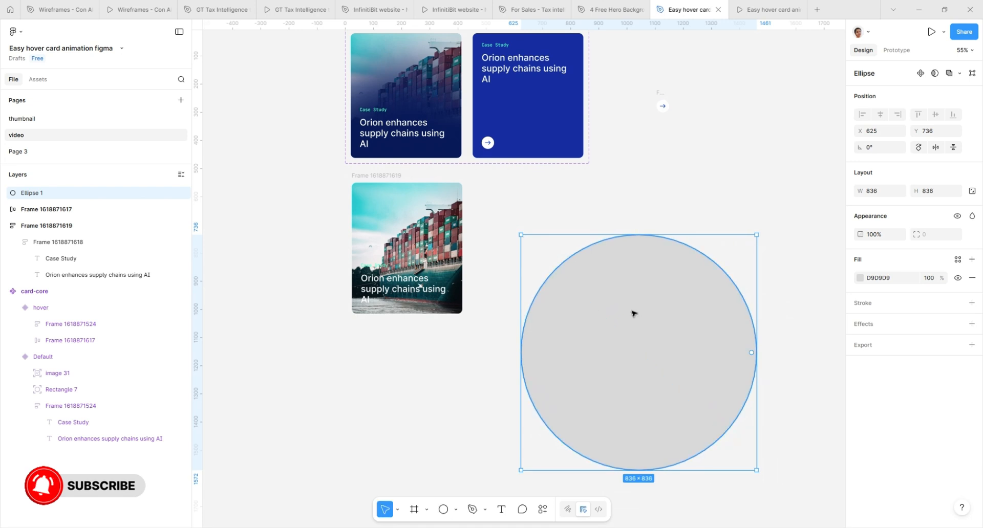
pyautogui.moveTo(634, 314); pyautogui.dragTo(596, 287)
pyautogui.click(859, 278)
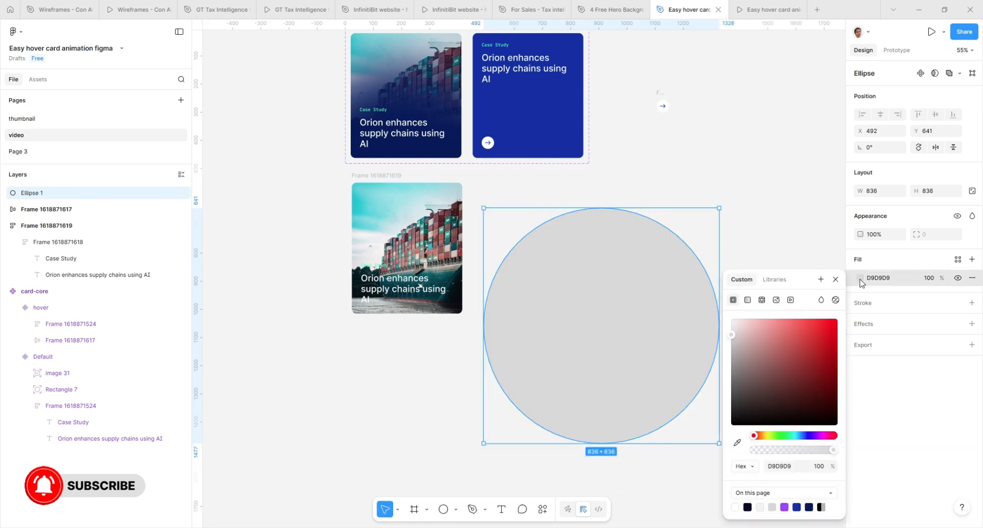
pyautogui.click(797, 508)
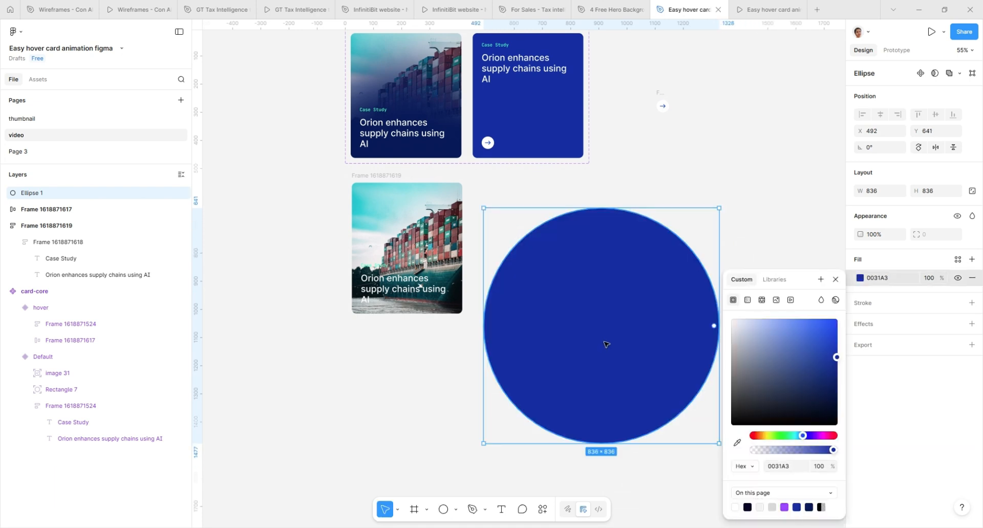
pyautogui.moveTo(606, 344); pyautogui.dragTo(599, 351)
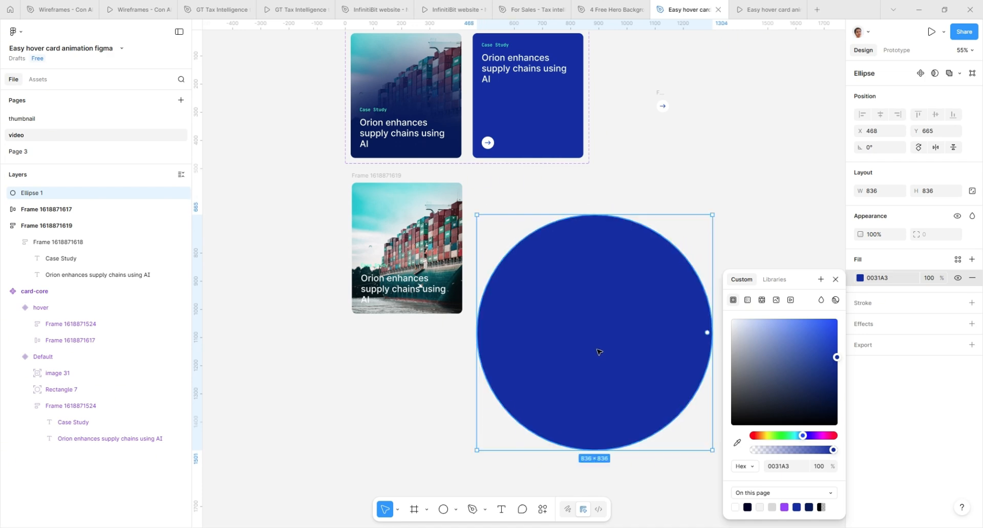
# Step: Cut the blue circle from the canvas and paste it inside the photo card frame
pyautogui.press('Delete')
pyautogui.click(441, 185)
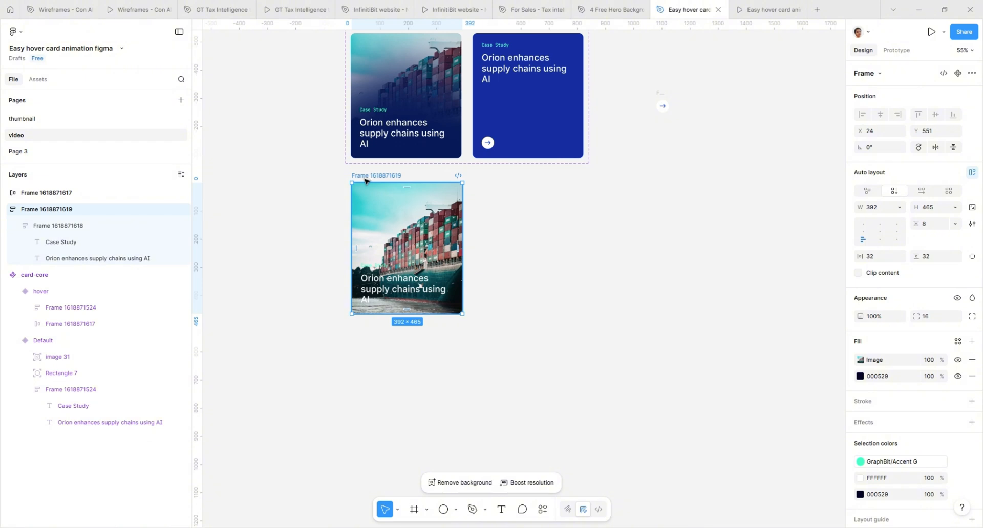
pyautogui.hotkey('ctrl', 'v')
pyautogui.scroll(2, 370, 188)
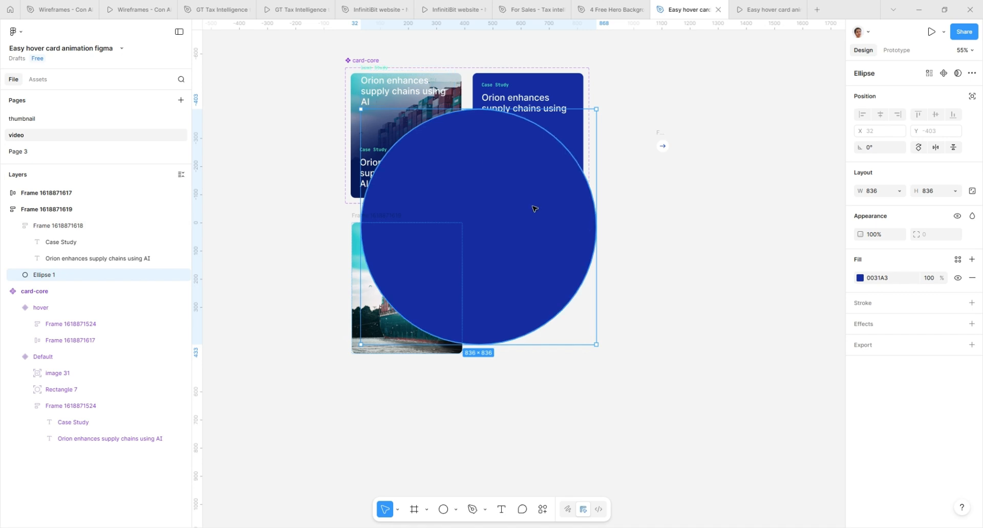
# Step: Make the circle ignore auto layout and position it over the card's lower part at about X -239, Y 180
pyautogui.click(972, 96)
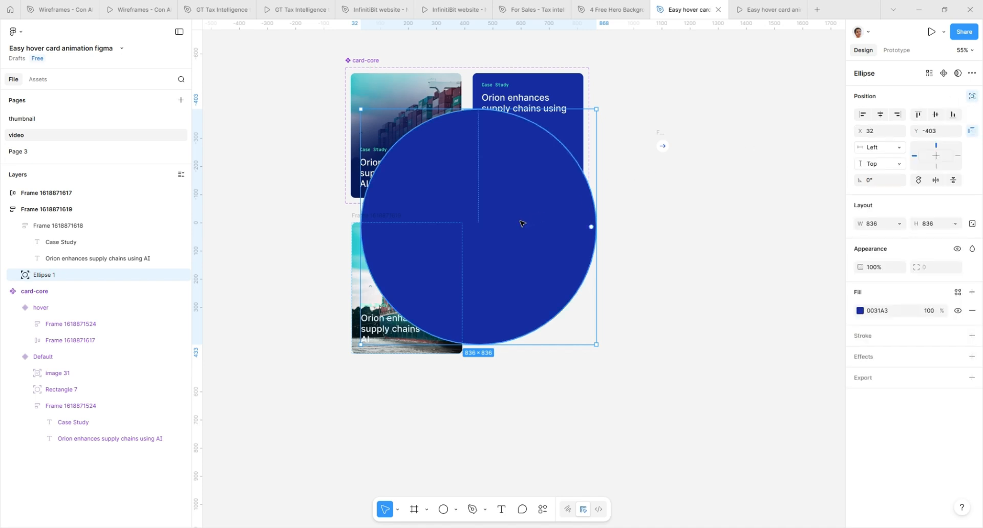
pyautogui.moveTo(521, 223); pyautogui.dragTo(442, 378)
pyautogui.moveTo(424, 332)
pyautogui.mouseDown()
pyautogui.moveTo(423, 349)
pyautogui.moveTo(426, 328)
pyautogui.mouseUp()
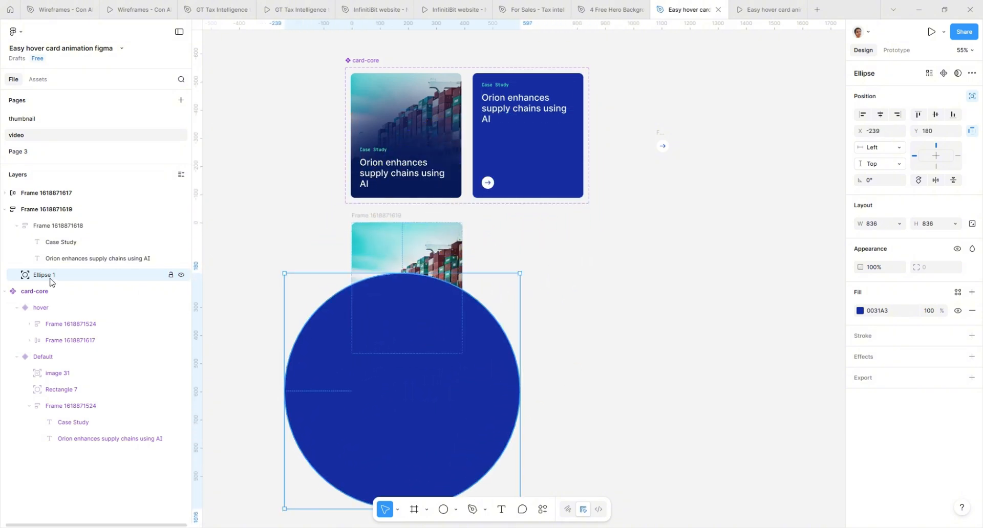
# Step: Clip the photo card's content to its frame and move the blue circle to about X -230, Y 136
pyautogui.click(398, 217)
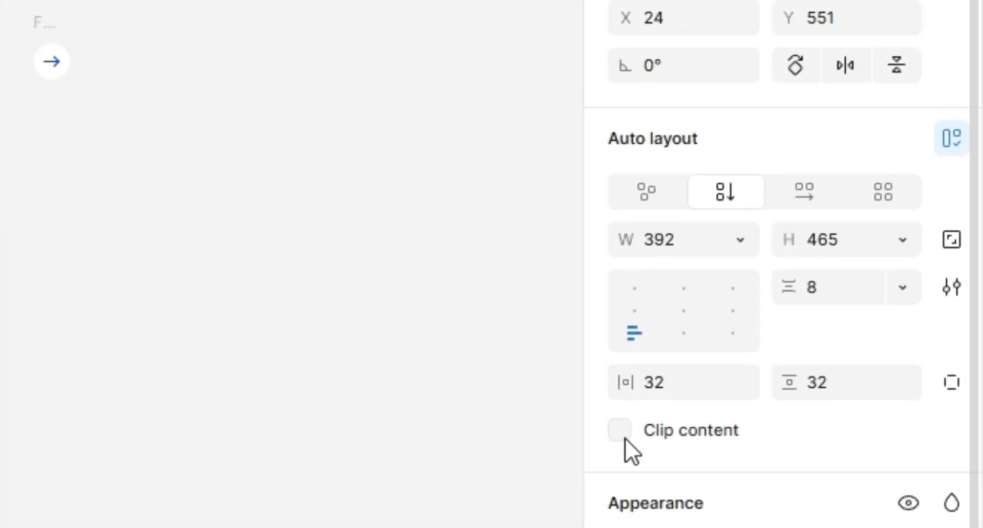
pyautogui.click(872, 276)
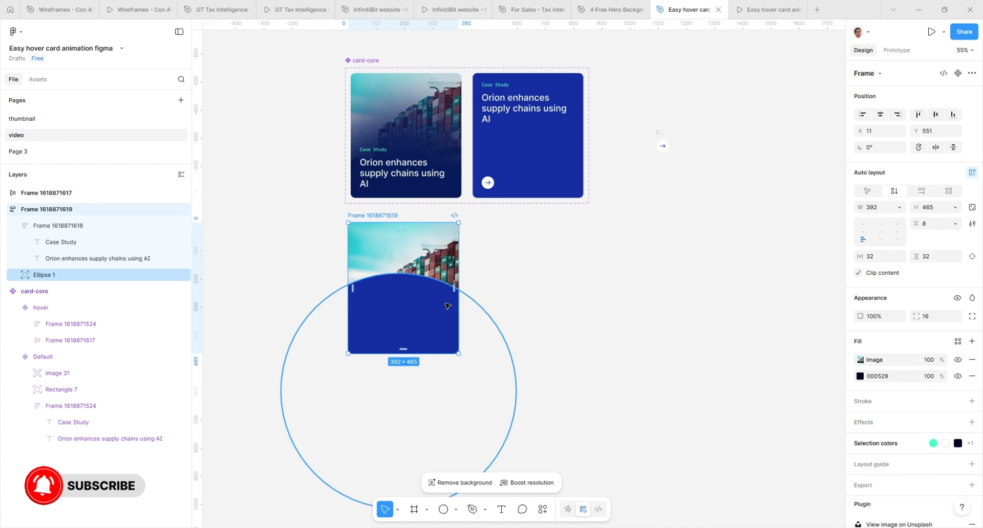
pyautogui.click(447, 307)
pyautogui.press('Up')
pyautogui.press('Up')
pyautogui.press('Up')
pyautogui.press('Up')
pyautogui.press('Up')
pyautogui.press('Up')
pyautogui.press('Up')
pyautogui.press('Up')
pyautogui.press('Up')
pyautogui.press('Up')
pyautogui.press('Up')
pyautogui.press('Up')
pyautogui.press('Up')
pyautogui.press('Up')
pyautogui.press('Up')
pyautogui.press('Up')
pyautogui.press('Up')
pyautogui.press('Up')
pyautogui.press('Up')
pyautogui.press('Up')
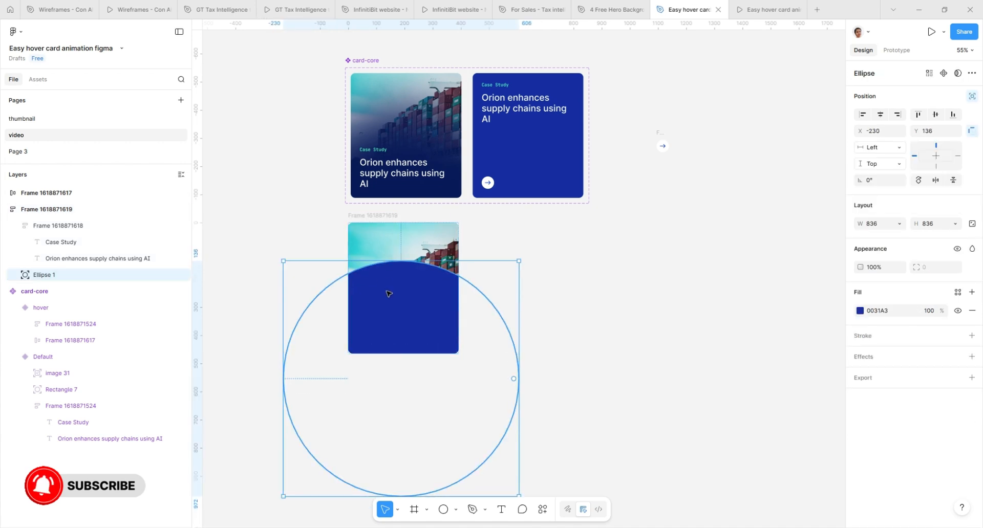
# Step: Place the blue circle behind the card's text and give it a uniform layer blur of 200
pyautogui.moveTo(77, 274); pyautogui.dragTo(54, 223)
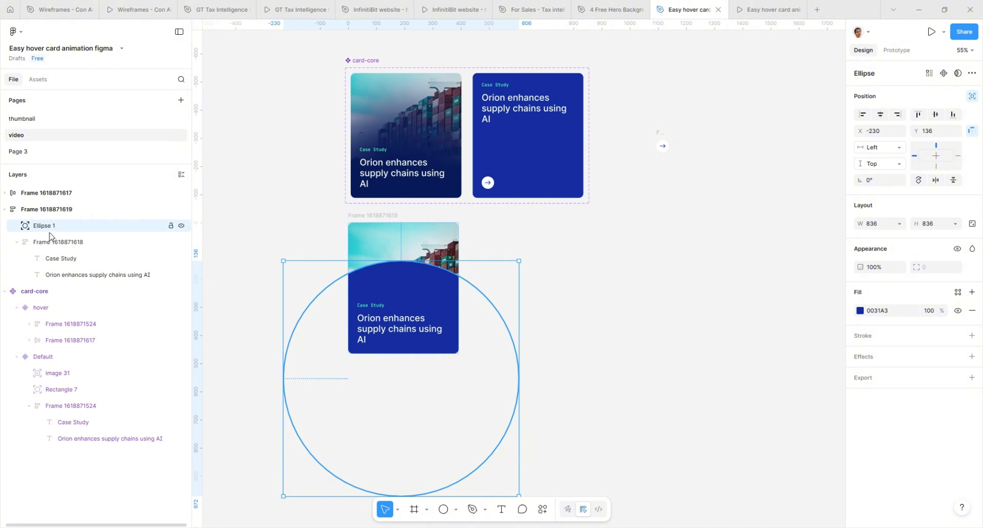
pyautogui.click(862, 356)
pyautogui.click(751, 378)
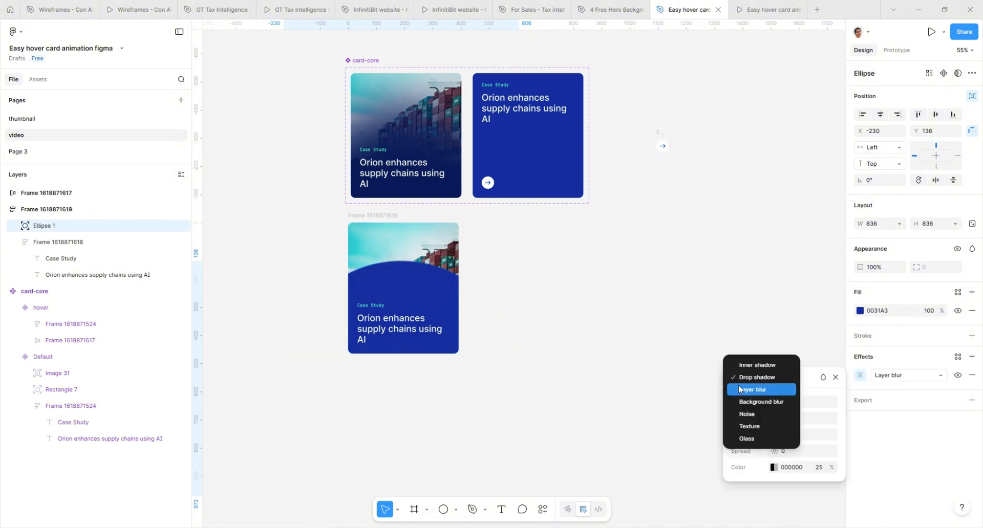
pyautogui.click(752, 451)
pyautogui.click(785, 418)
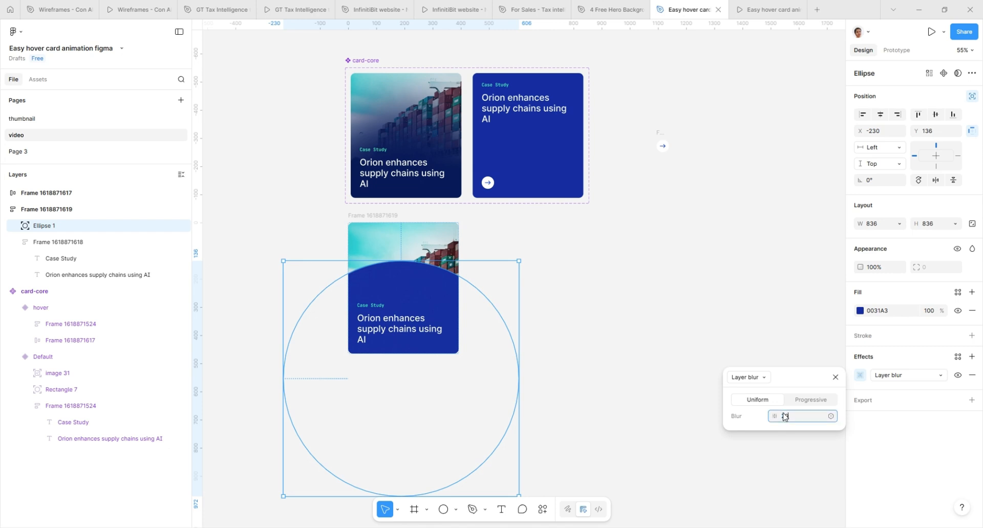
pyautogui.write('200')
pyautogui.press('Return')
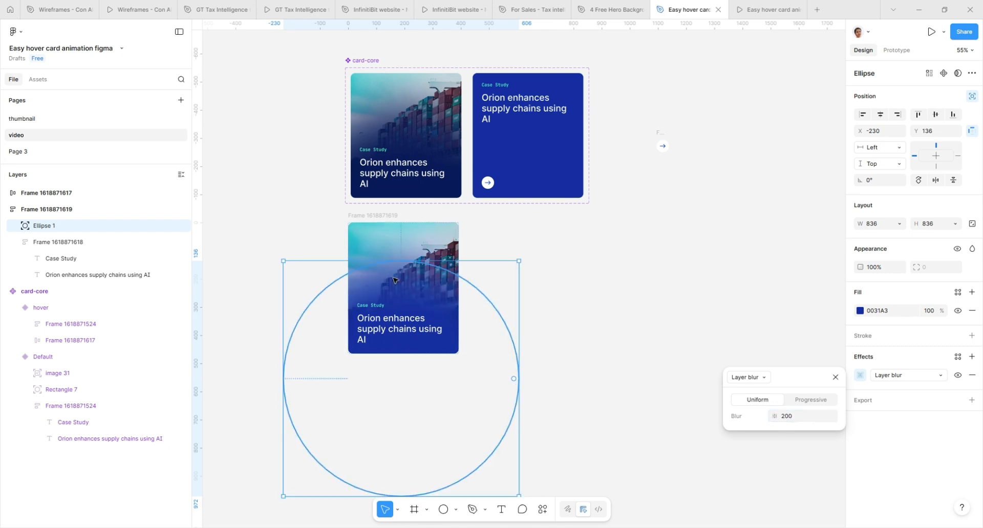
# Step: Nudge the blurred circle down inside the card to Y 195
pyautogui.press('Down')
pyautogui.press('Down')
pyautogui.press('Down')
pyautogui.press('Down')
pyautogui.press('Down')
pyautogui.press('Down')
pyautogui.press('Down')
pyautogui.press('Down')
pyautogui.press('Down')
pyautogui.press('Down')
pyautogui.press('Down')
pyautogui.press('Down')
pyautogui.press('Down')
pyautogui.press('Down')
pyautogui.press('Down')
pyautogui.press('Down')
pyautogui.press('Down')
pyautogui.press('Down')
pyautogui.press('Down')
pyautogui.press('Down')
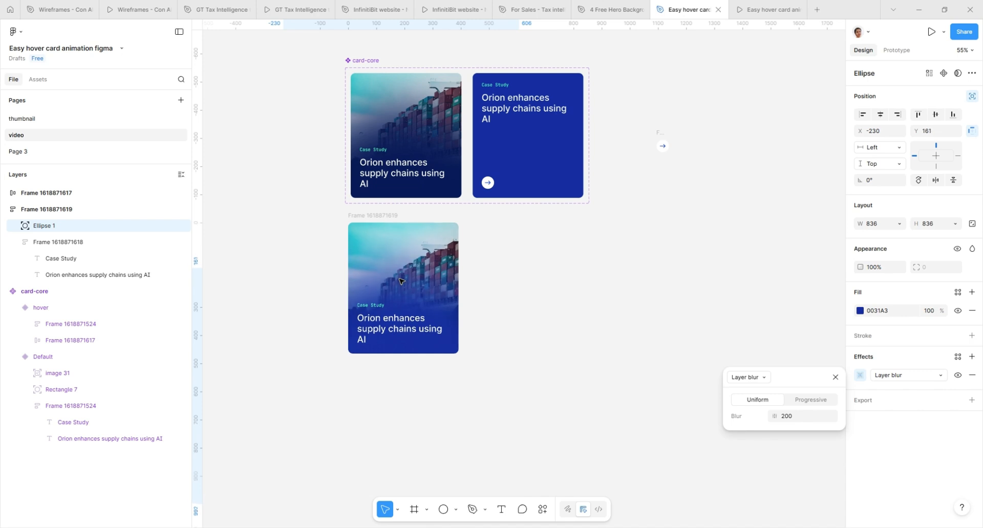
pyautogui.press('Down')
pyautogui.press('Down')
pyautogui.press('Down')
pyautogui.press('Down')
pyautogui.press('Down')
pyautogui.press('Down')
pyautogui.press('Down')
pyautogui.press('Down')
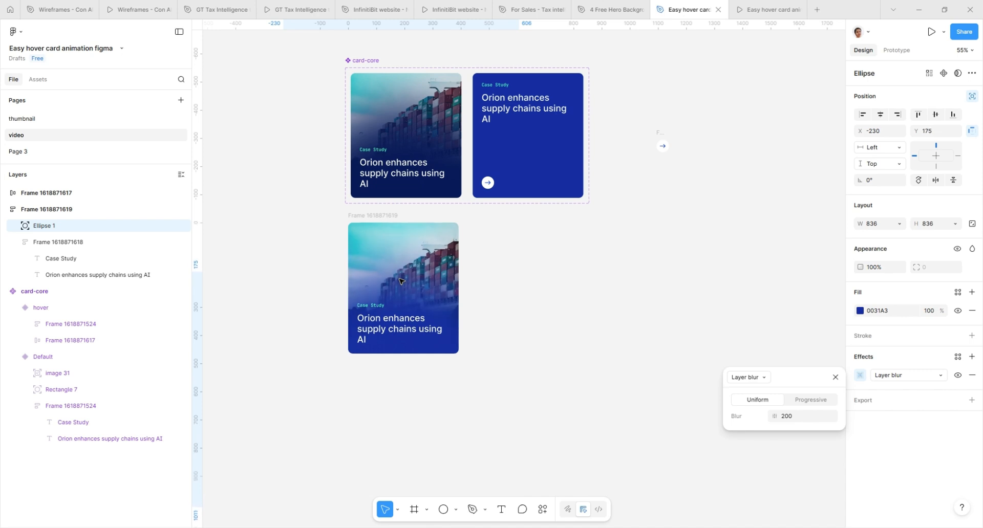
pyautogui.press('Down')
pyautogui.press('Down')
pyautogui.press('Down')
pyautogui.press('Down')
pyautogui.press('Down')
pyautogui.press('Down')
pyautogui.press('Down')
pyautogui.press('Down')
pyautogui.press('Down')
pyautogui.press('Down')
pyautogui.press('Down')
pyautogui.press('Down')
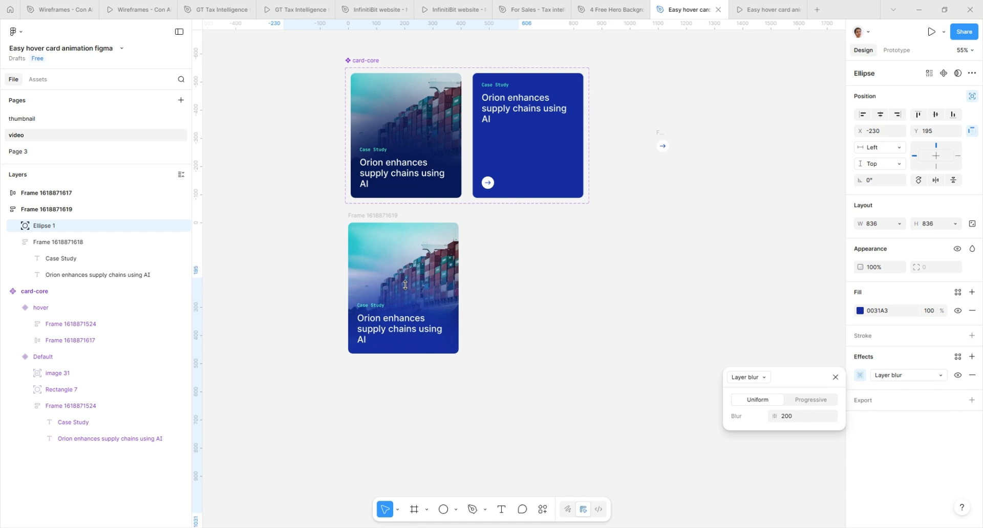
# Step: Set the circle's layer blur to 150 and deselect it
pyautogui.click(791, 417)
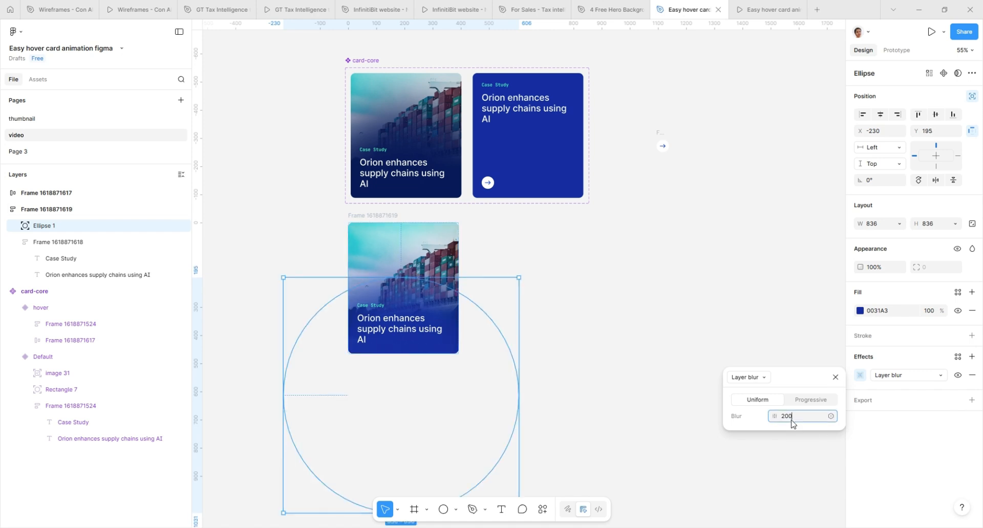
pyautogui.hotkey('ctrl', 'a')
pyautogui.write('1')
pyautogui.press('Return')
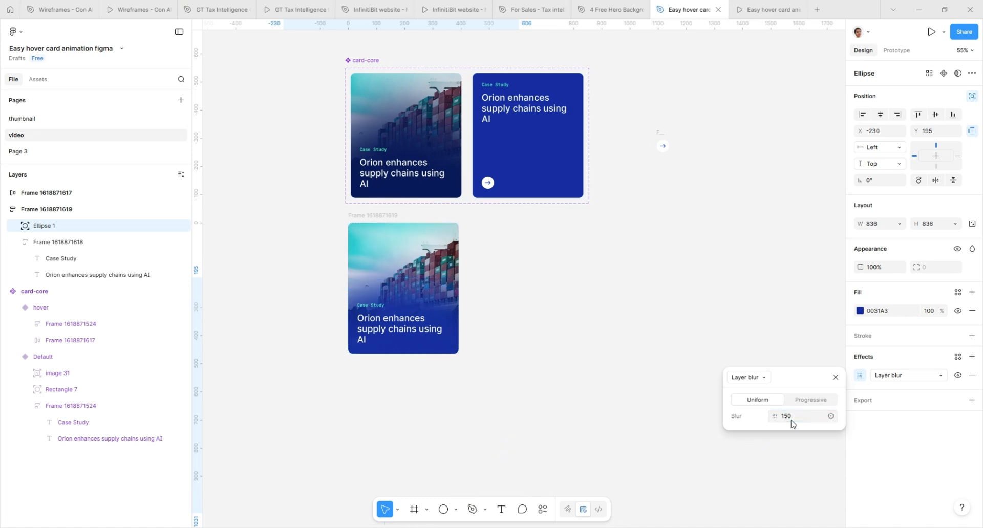
pyautogui.click(554, 315)
# Step: Duplicate the photo card to X 443 beside the original and replace the copy's image fill with solid blue 0031A3
pyautogui.click(446, 262)
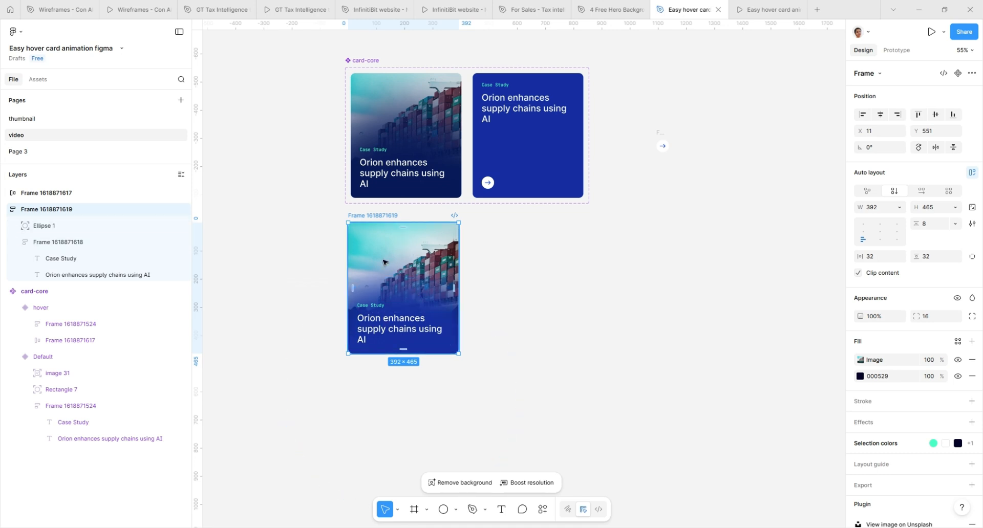
pyautogui.hotkey('ctrl', 'd')
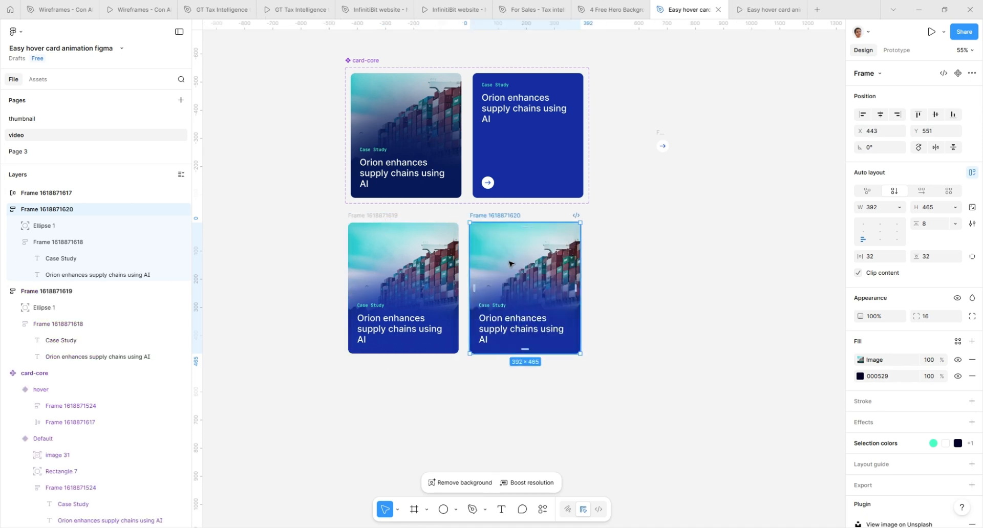
pyautogui.click(972, 360)
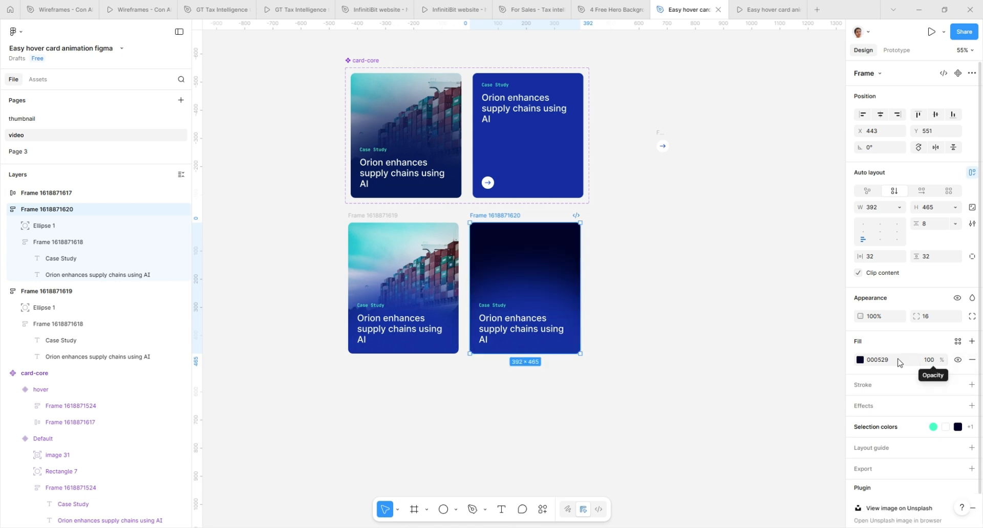
pyautogui.click(860, 360)
pyautogui.click(747, 507)
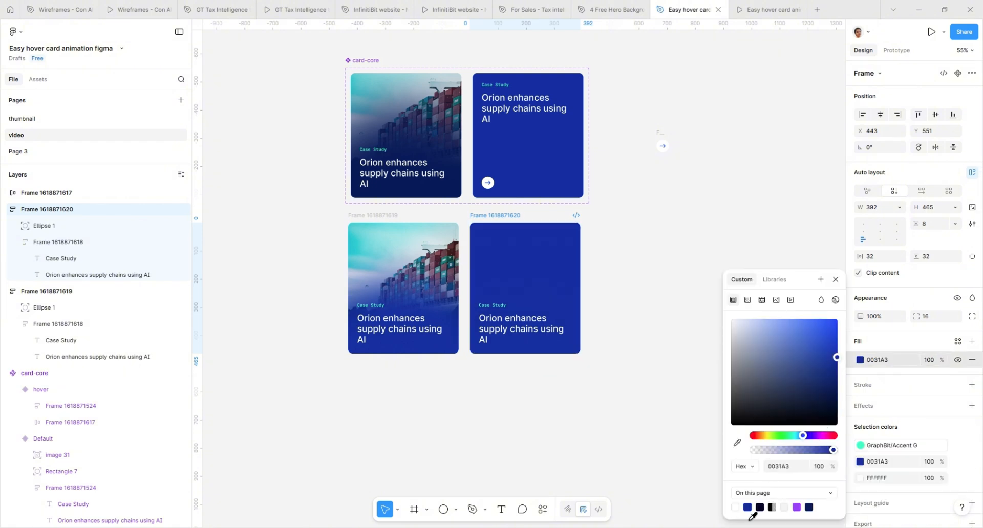
# Step: Delete the blurred circle from the blue card copy and align the card's content to its upper-left corner
pyautogui.click(55, 228)
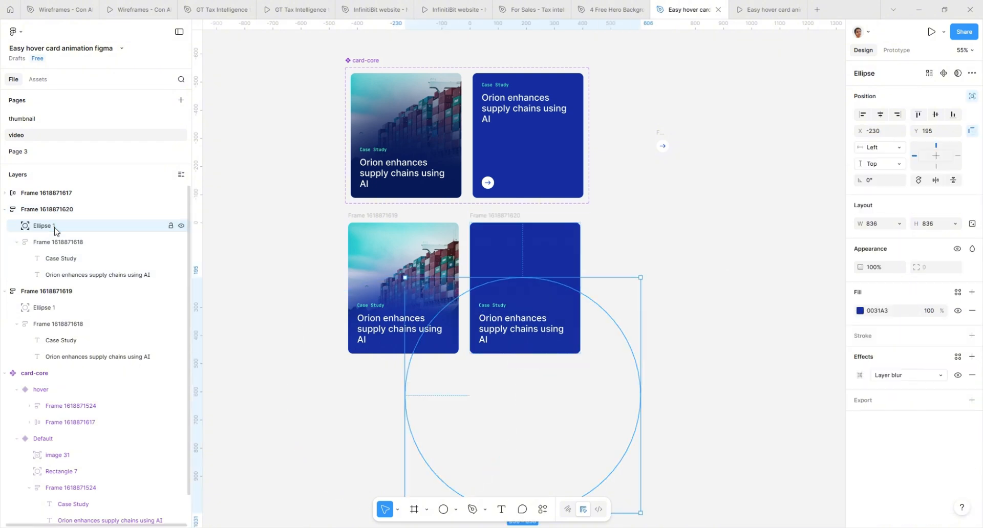
pyautogui.press('Delete')
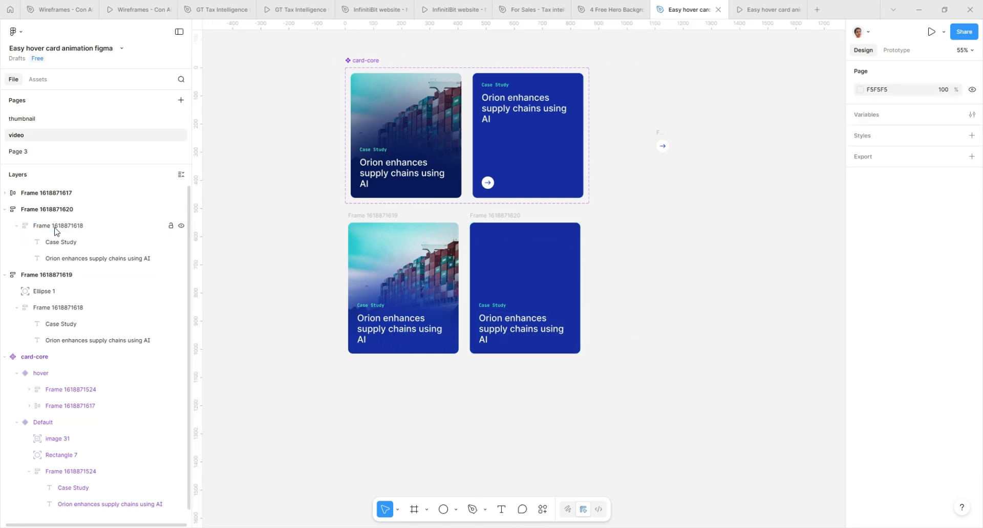
pyautogui.click(534, 255)
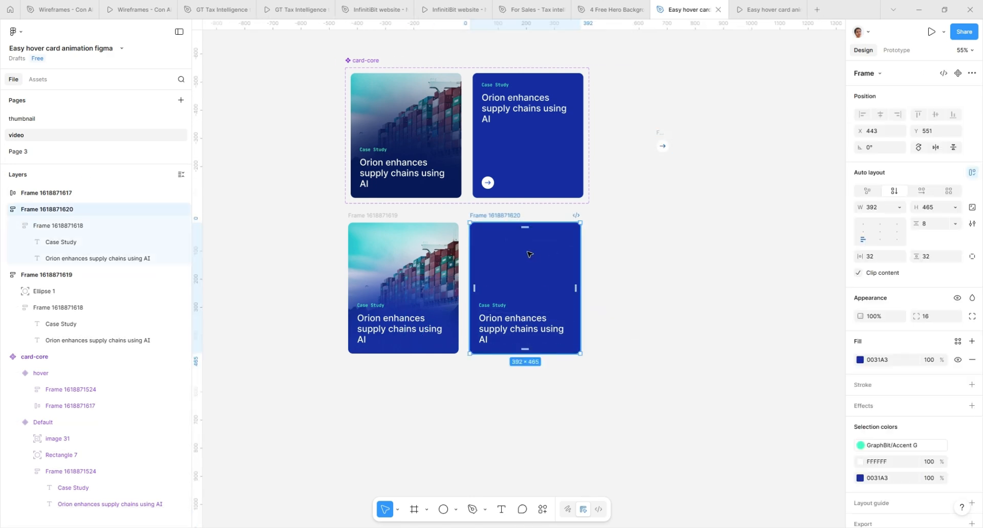
pyautogui.click(863, 229)
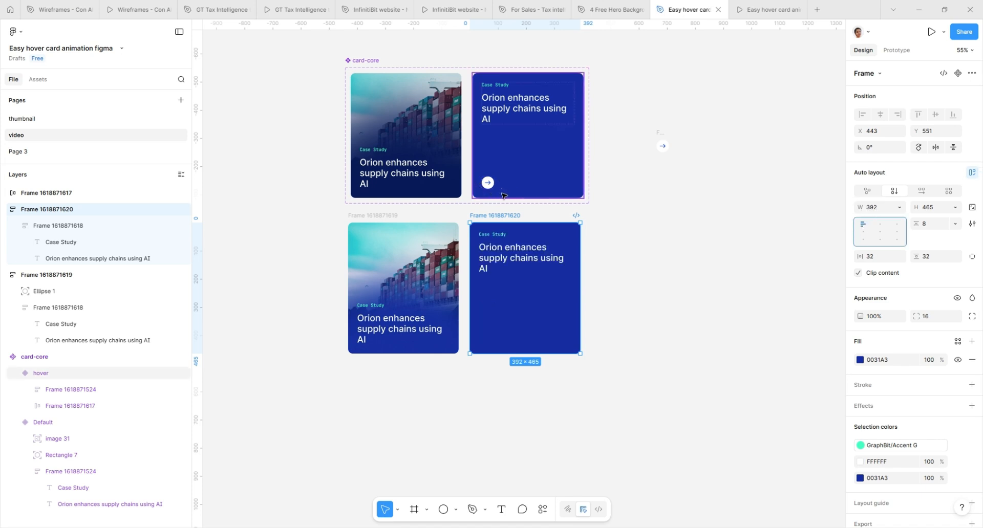
# Step: Move the white arrow button into the blue card below its text and set the card's vertical spacing to Auto
pyautogui.click(674, 198)
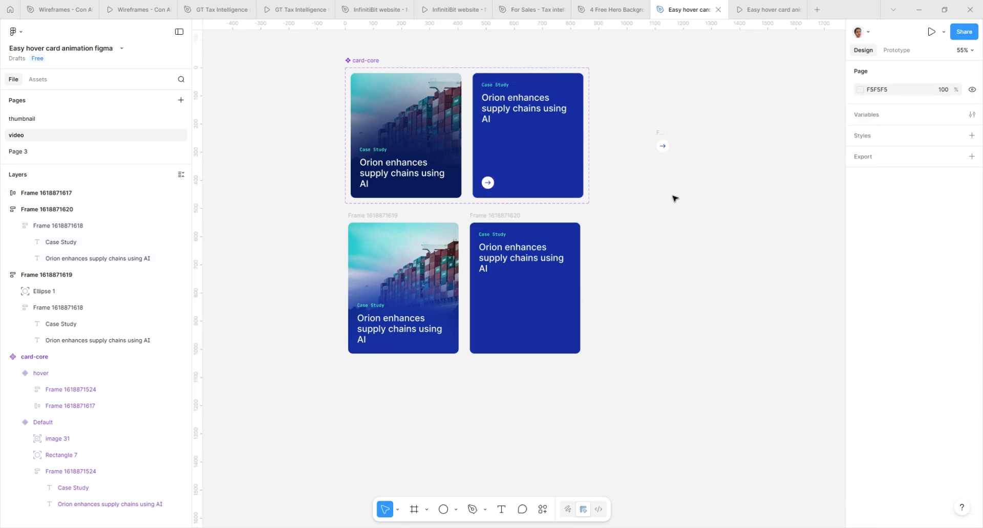
pyautogui.moveTo(663, 146); pyautogui.dragTo(526, 284)
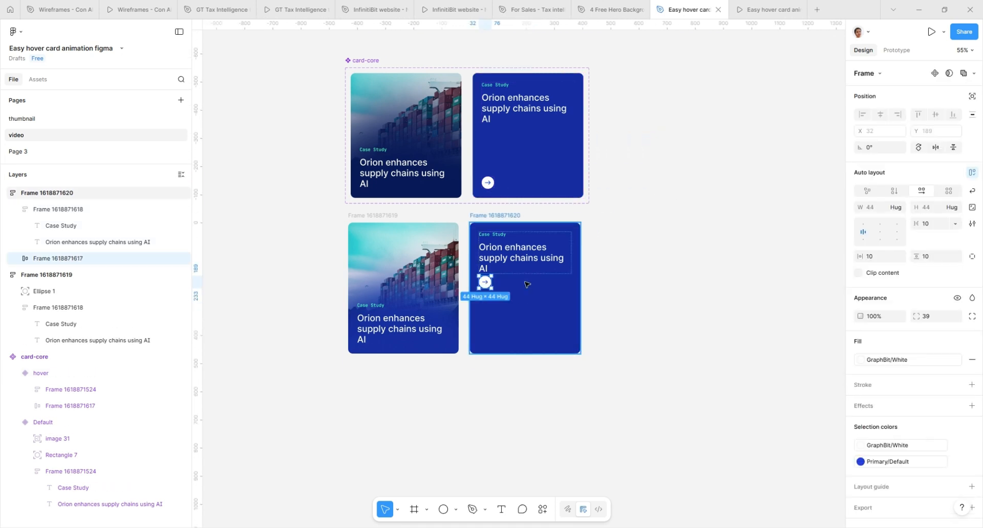
pyautogui.click(604, 289)
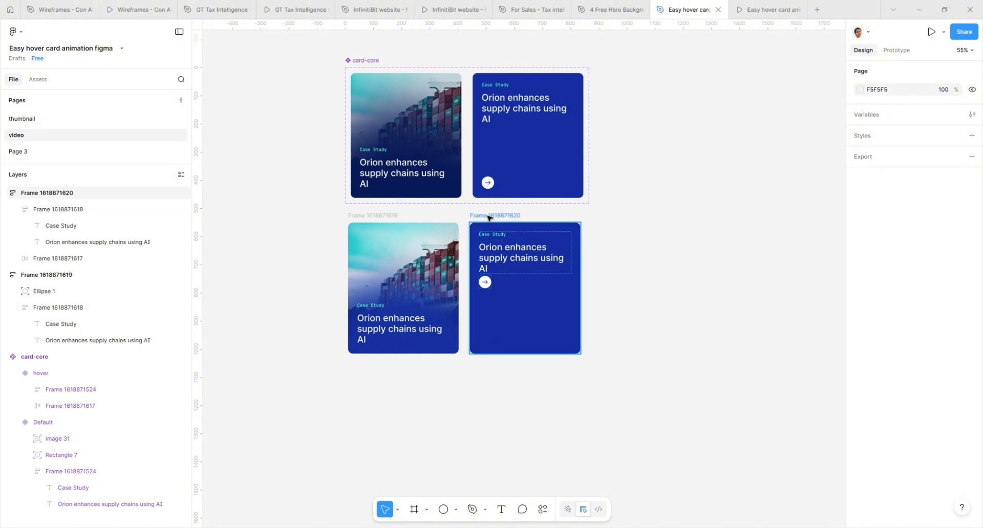
pyautogui.click(517, 302)
pyautogui.doubleClick(870, 233)
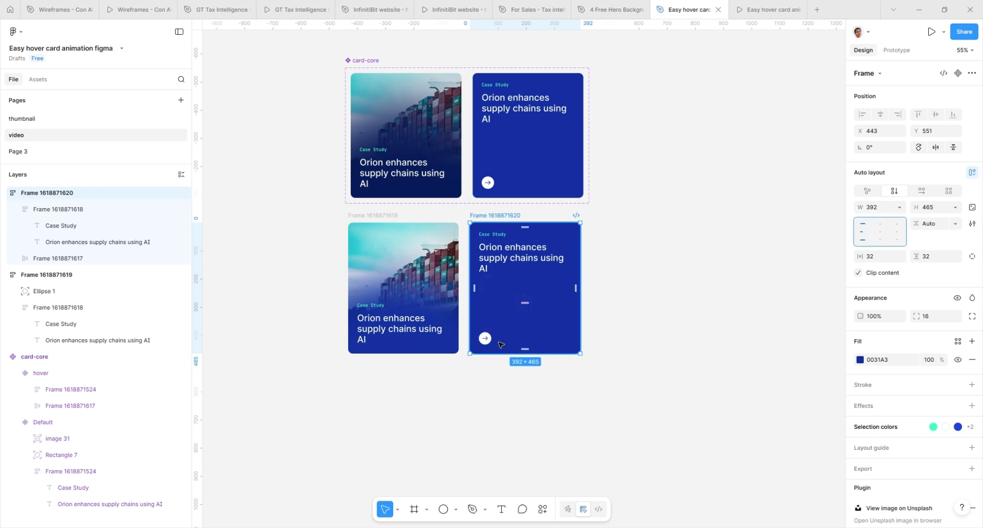
pyautogui.click(766, 44)
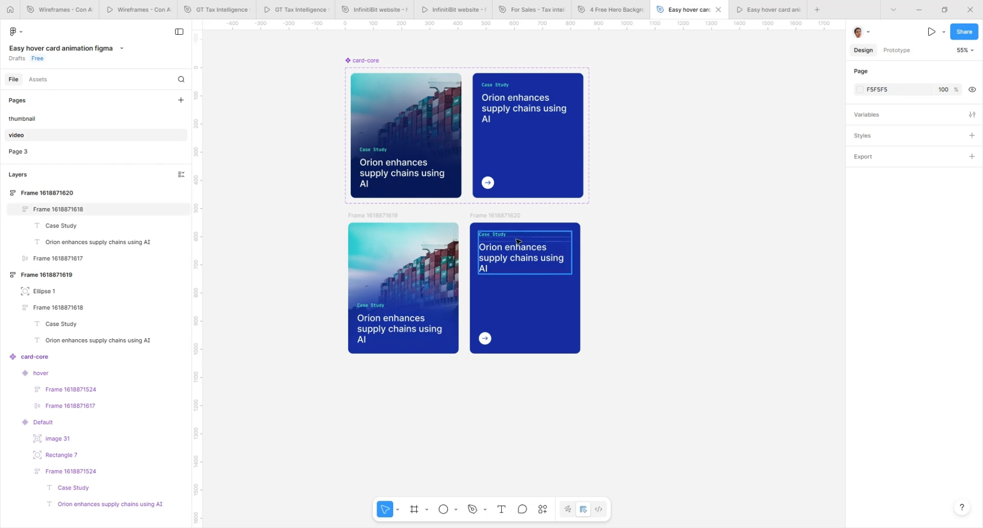
# Step: Combine the photo card and the blue card into a component set
pyautogui.click(378, 217)
pyautogui.keyDown('shift'); pyautogui.click(496, 217); pyautogui.keyUp('shift')
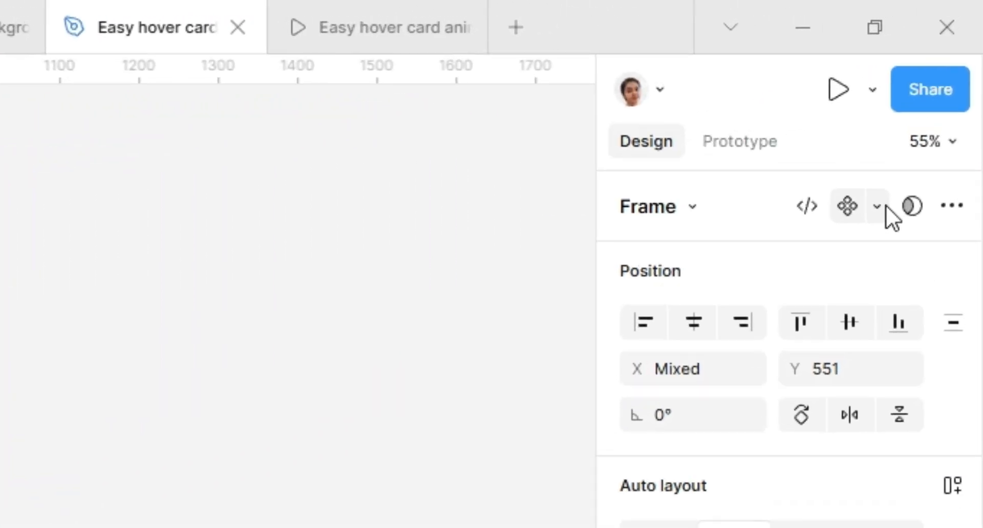
pyautogui.click(877, 206)
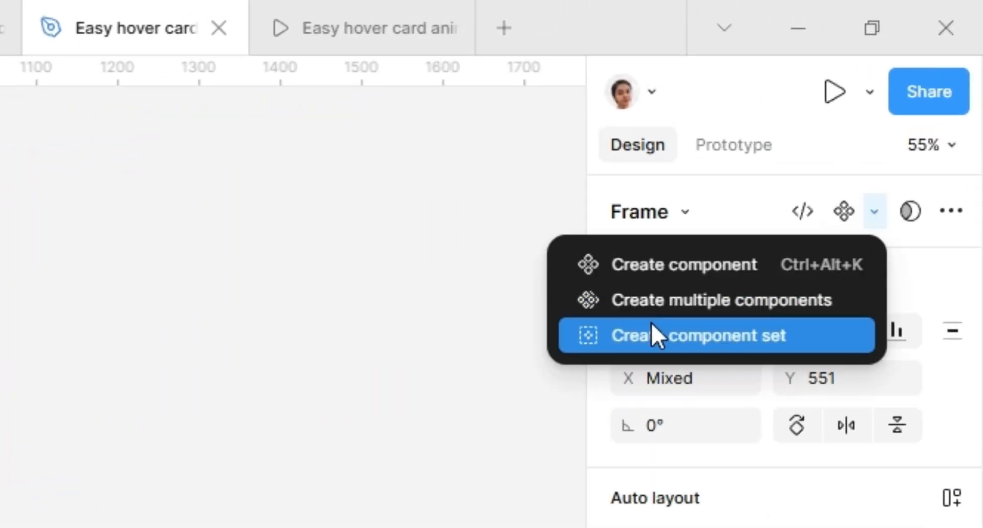
pyautogui.click(646, 338)
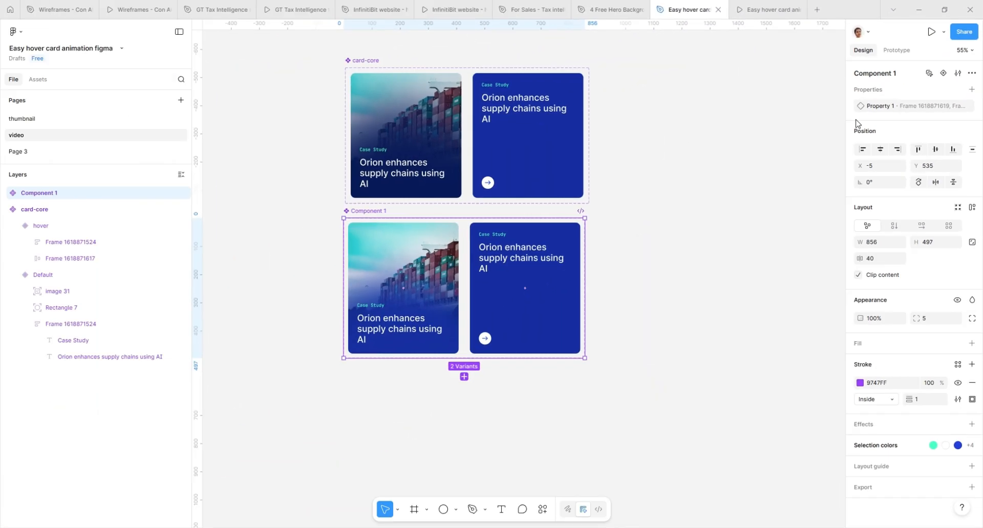
# Step: Name the photo card variant's Property 1 value "default"
pyautogui.press('Return')
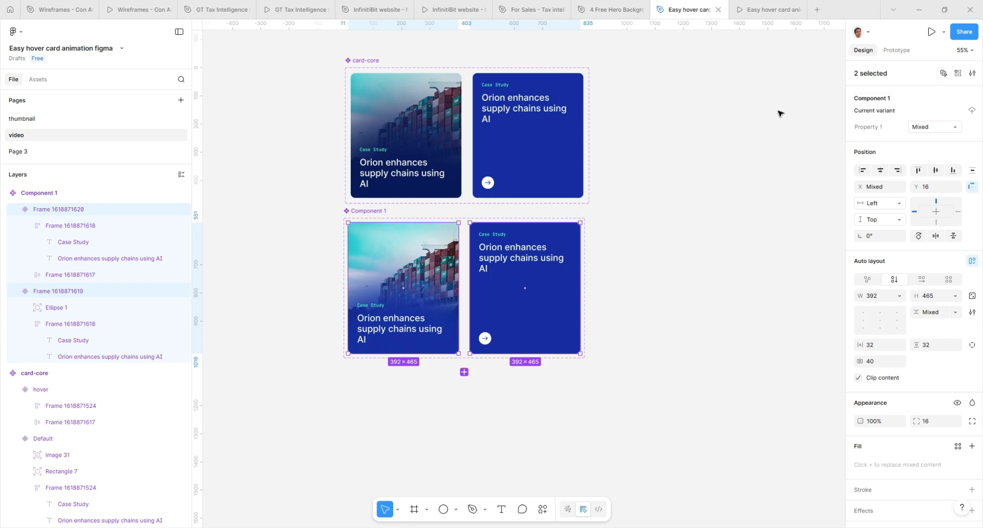
pyautogui.click(380, 237)
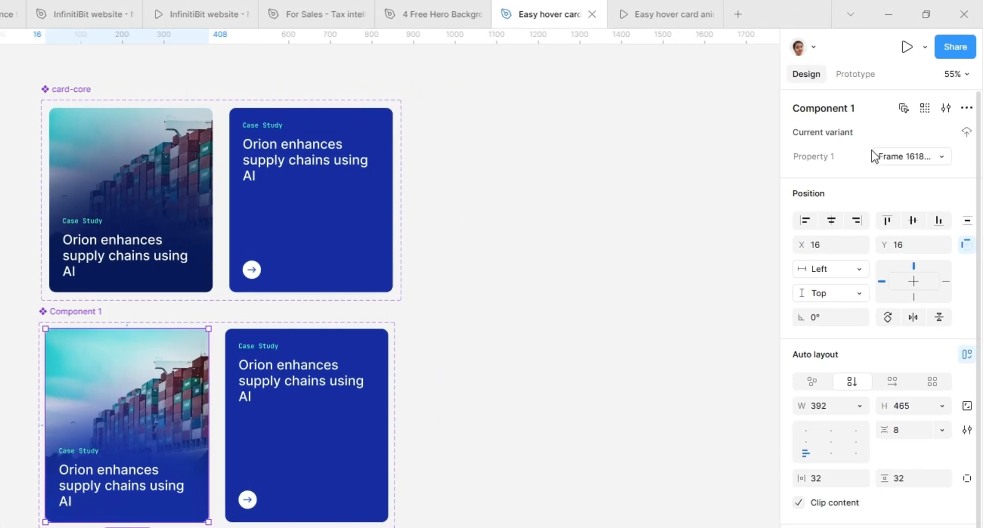
pyautogui.click(923, 107)
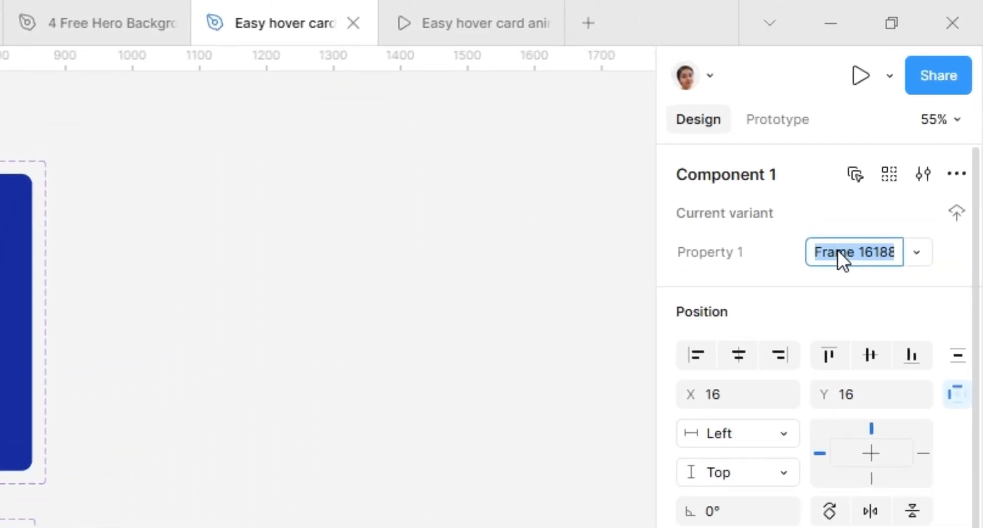
pyautogui.write('default')
pyautogui.press('Return')
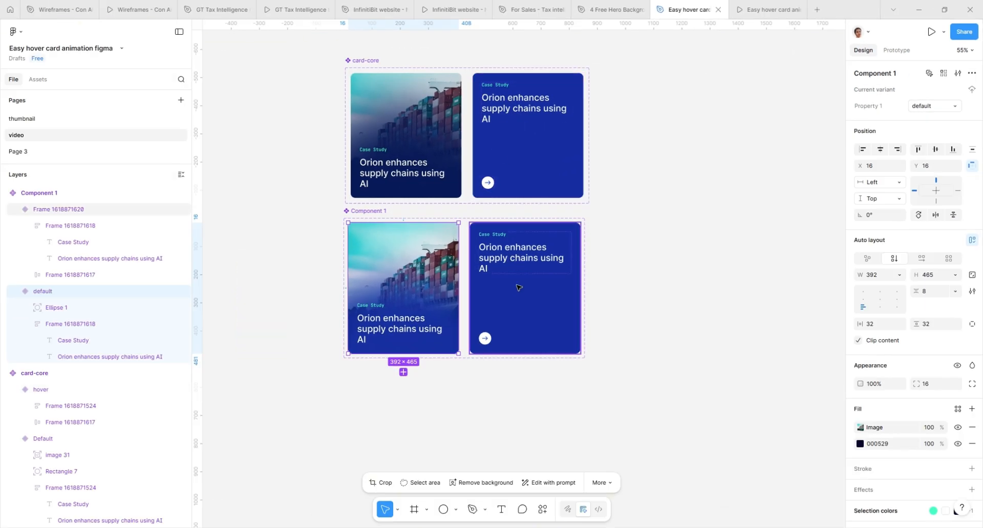
# Step: Name the blue card variant's Property 1 value "hover"
pyautogui.click(518, 288)
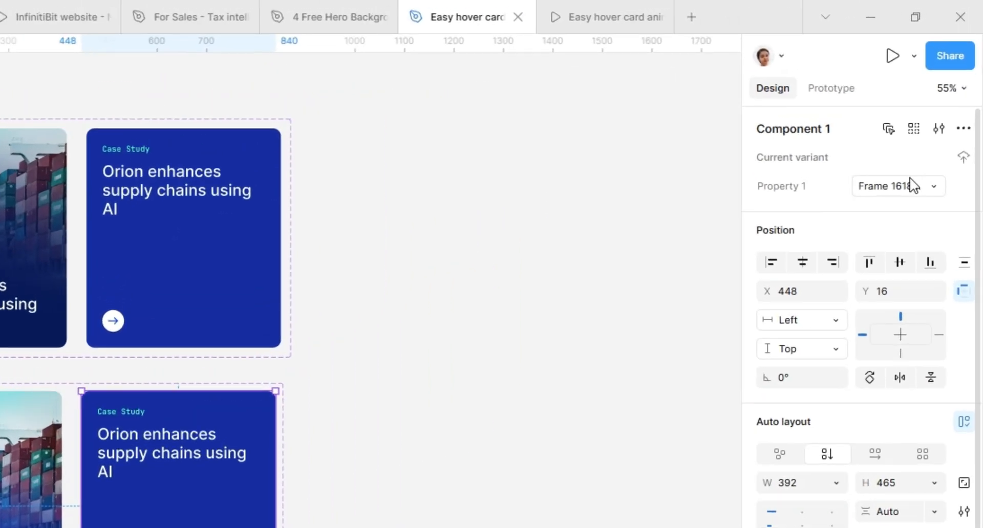
pyautogui.click(943, 106)
pyautogui.write('hover')
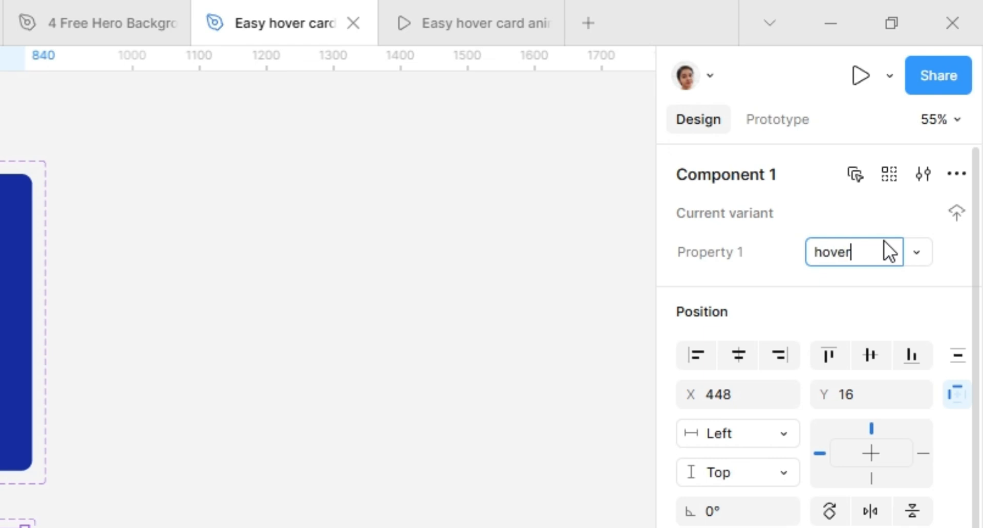
pyautogui.press('Return')
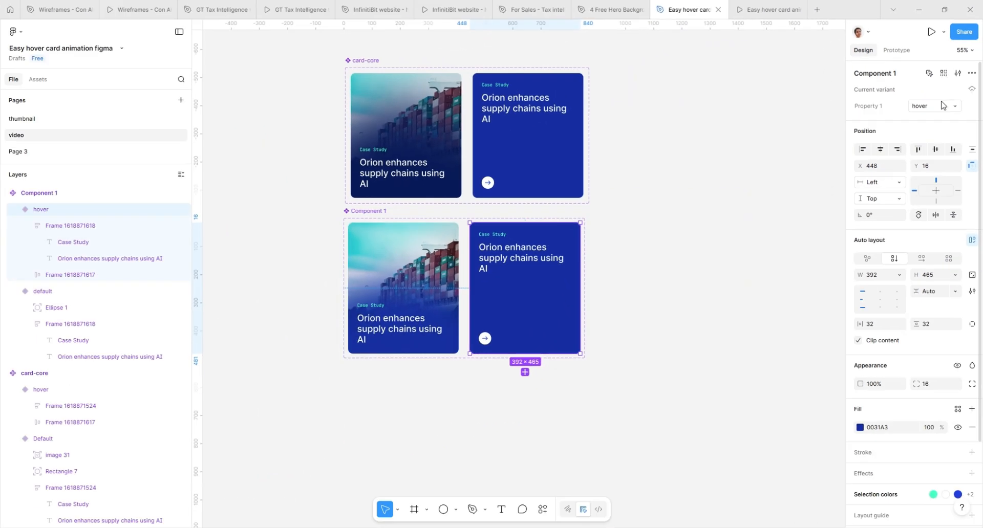
# Step: Add a prototype interaction from the default photo card to the hover variant with the While hovering trigger
pyautogui.click(397, 267)
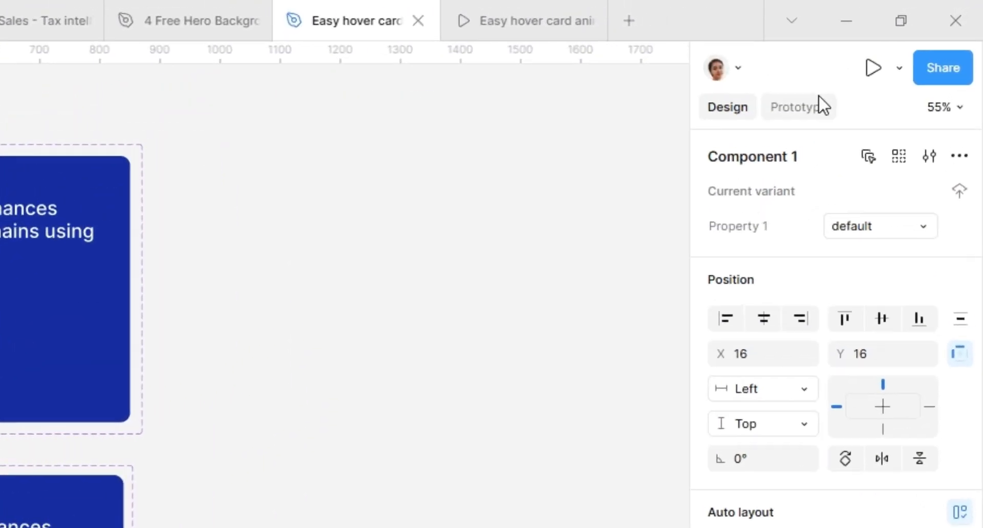
pyautogui.click(733, 168)
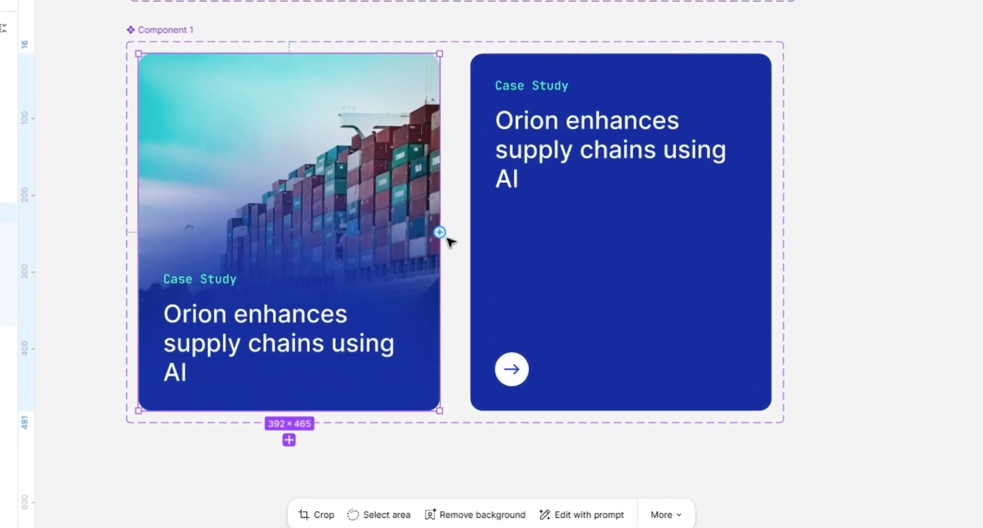
pyautogui.moveTo(443, 245); pyautogui.dragTo(485, 254)
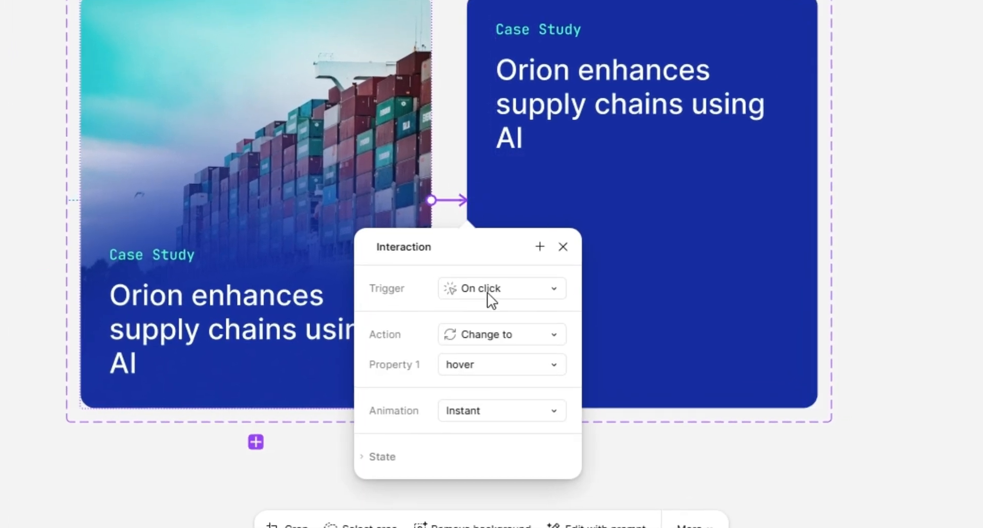
pyautogui.click(490, 298)
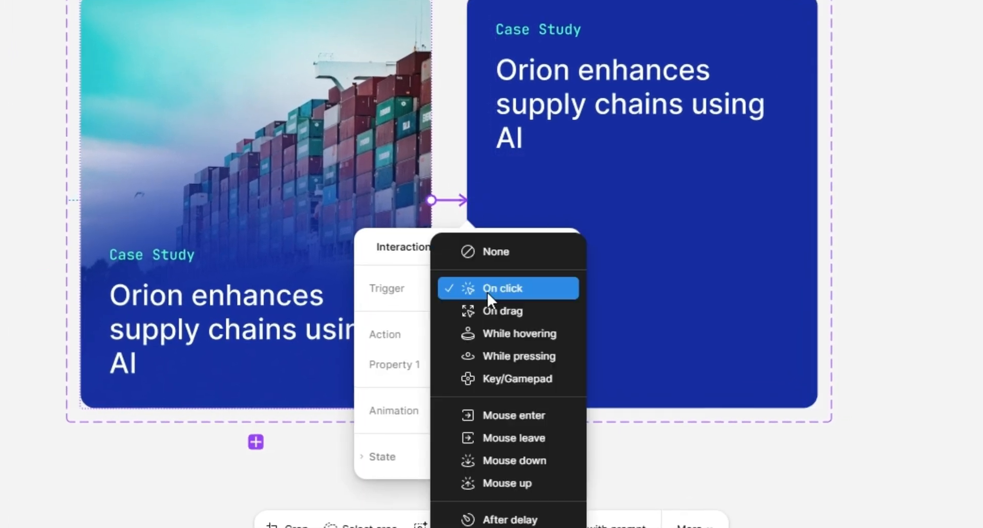
pyautogui.click(490, 324)
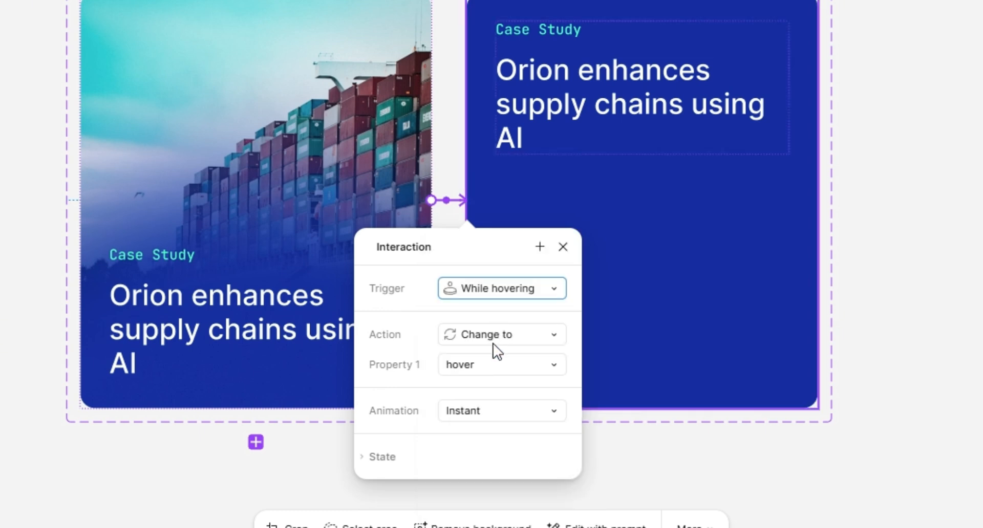
# Step: Set the default-to-hover interaction's animation to Smart animate with an Ease in curve
pyautogui.click(484, 411)
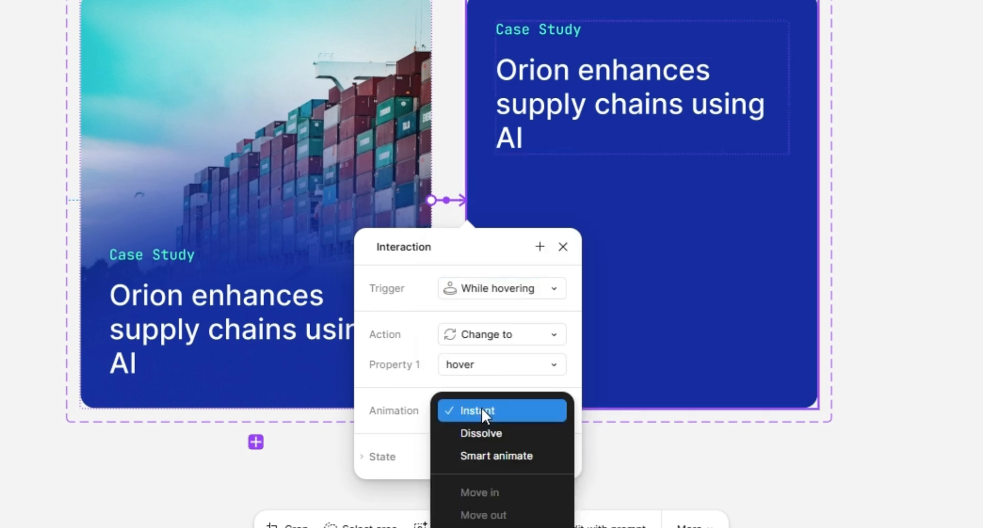
pyautogui.click(481, 454)
pyautogui.scroll(-1, 481, 453)
pyautogui.click(481, 422)
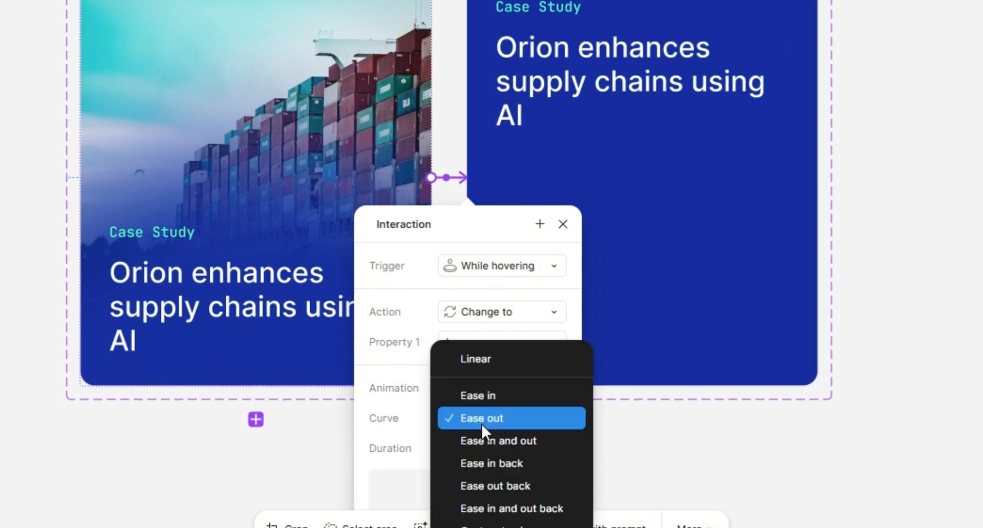
pyautogui.click(481, 398)
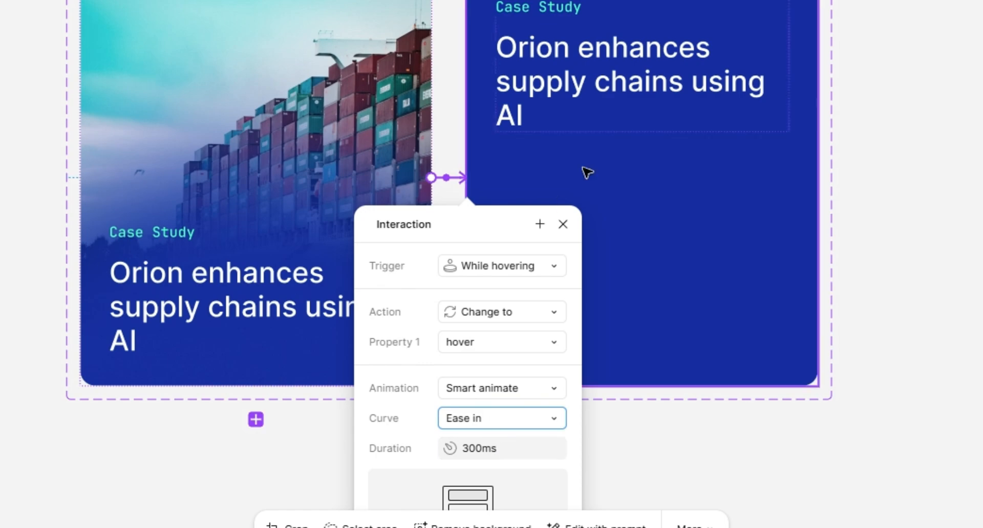
# Step: Add a return interaction from the blue hover variant to the default variant with the Mouse leave trigger
pyautogui.click(595, 139)
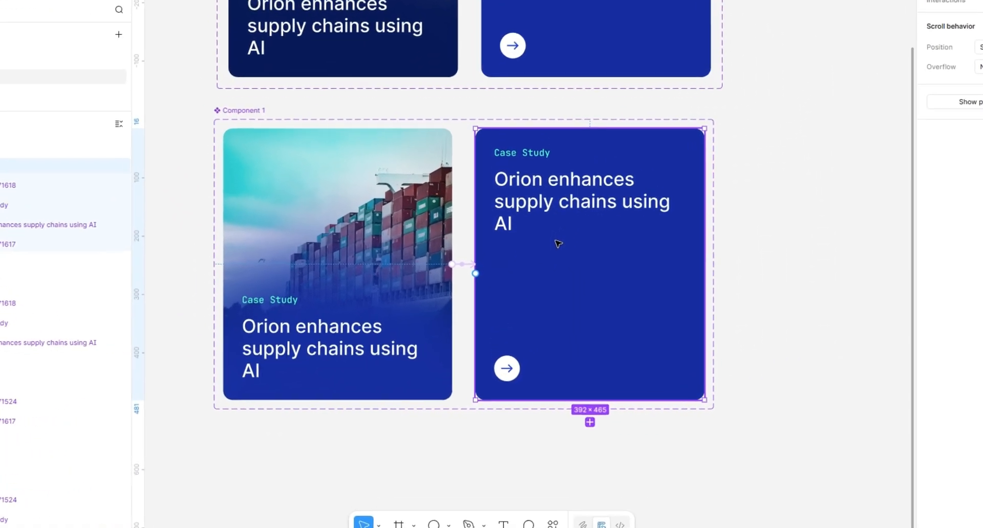
pyautogui.moveTo(473, 249); pyautogui.dragTo(435, 269)
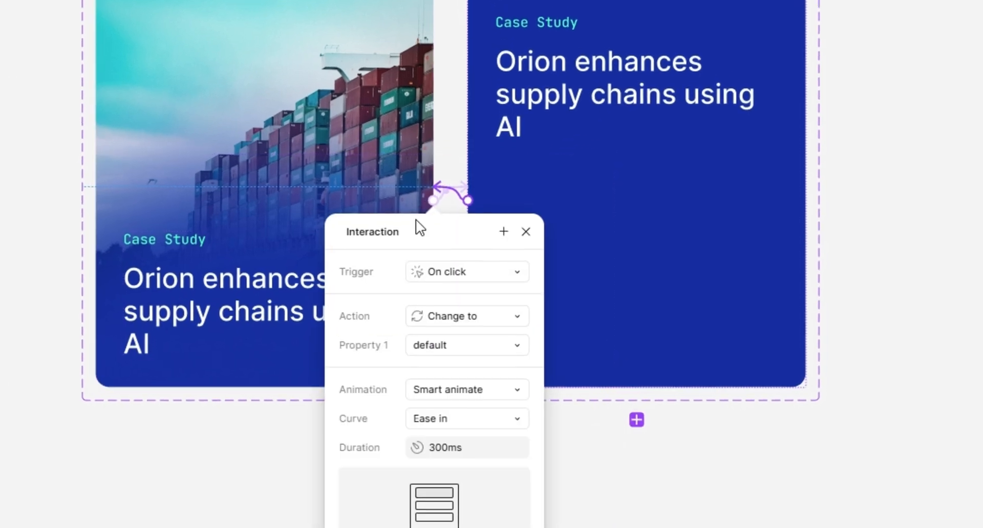
pyautogui.click(448, 273)
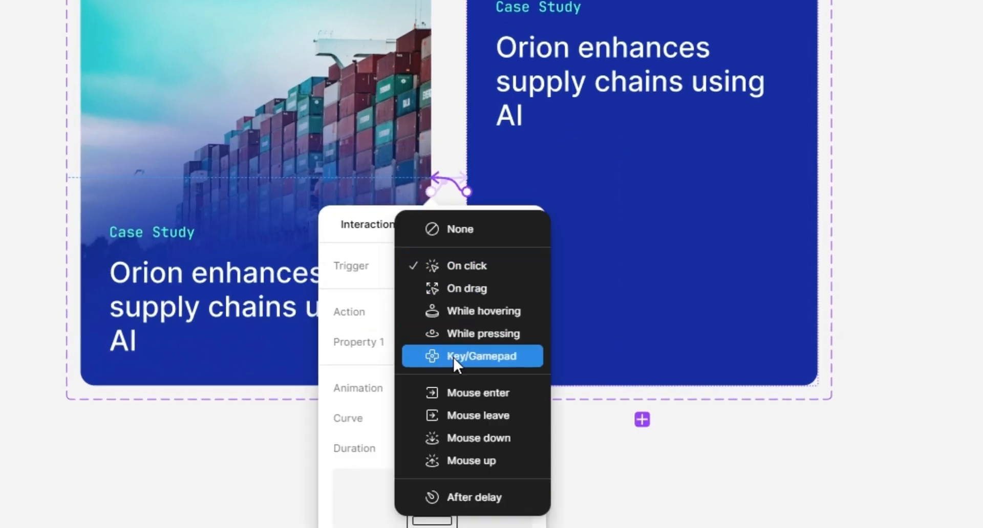
pyautogui.click(466, 416)
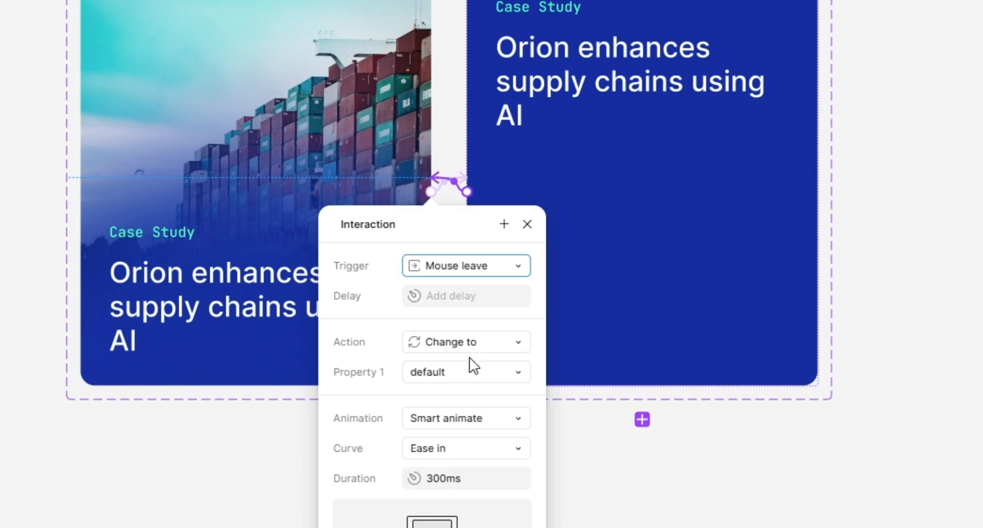
# Step: Set the return interaction's curve to Ease out and close its settings
pyautogui.click(454, 450)
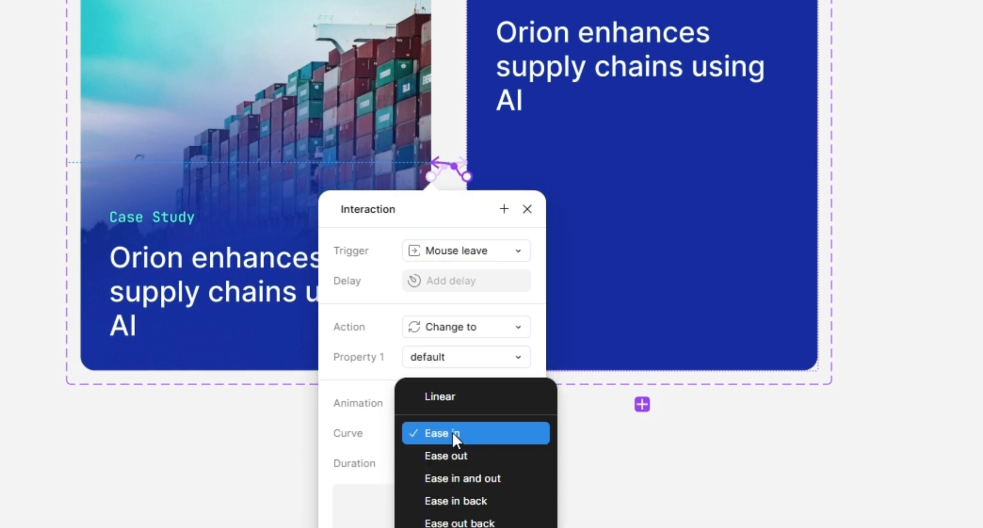
pyautogui.click(455, 454)
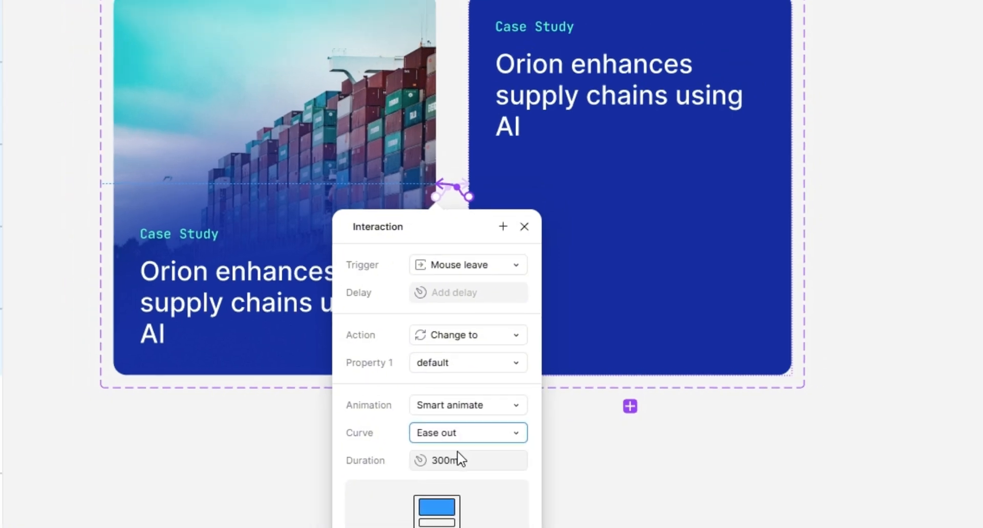
pyautogui.click(560, 451)
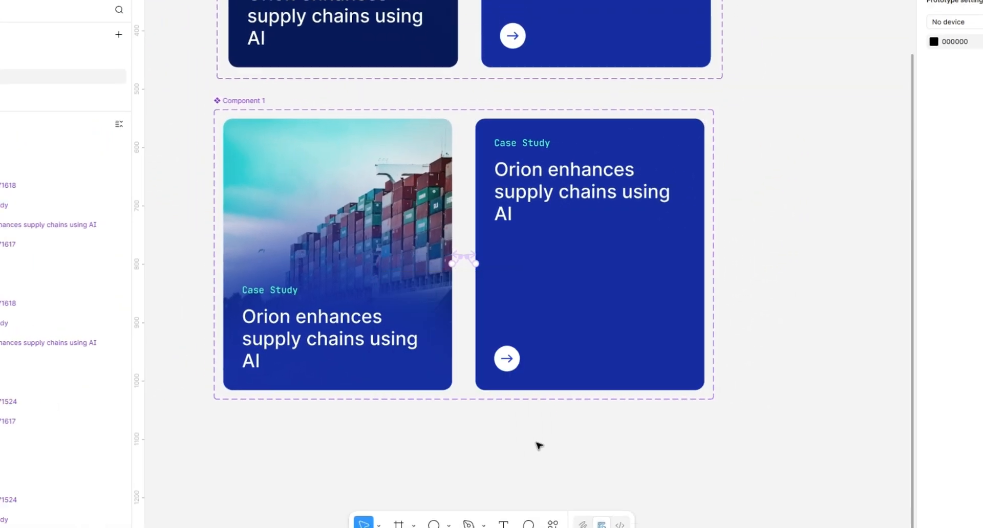
# Step: Place an instance of the default photo card on the empty canvas to the right of the Component 1 set
pyautogui.scroll(-2, 372, 344)
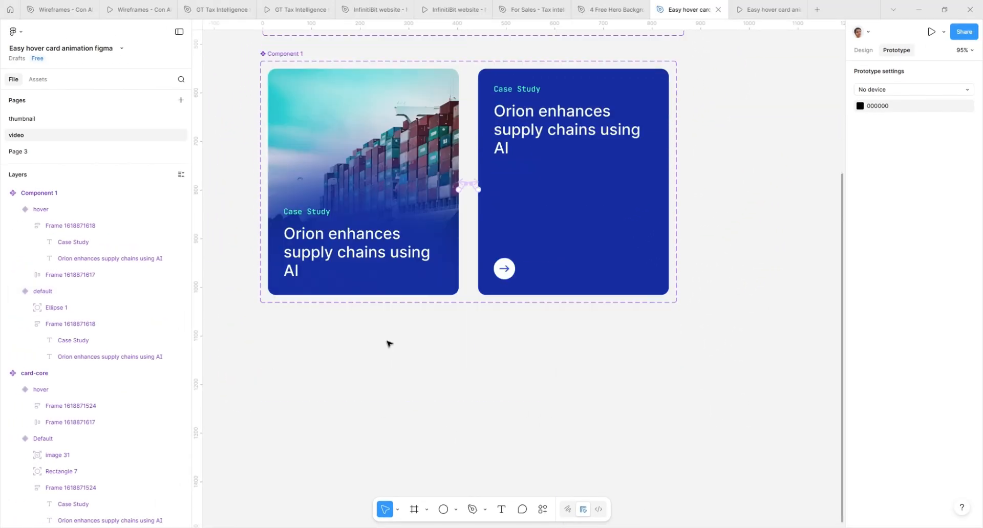
pyautogui.scroll(-2, 409, 263)
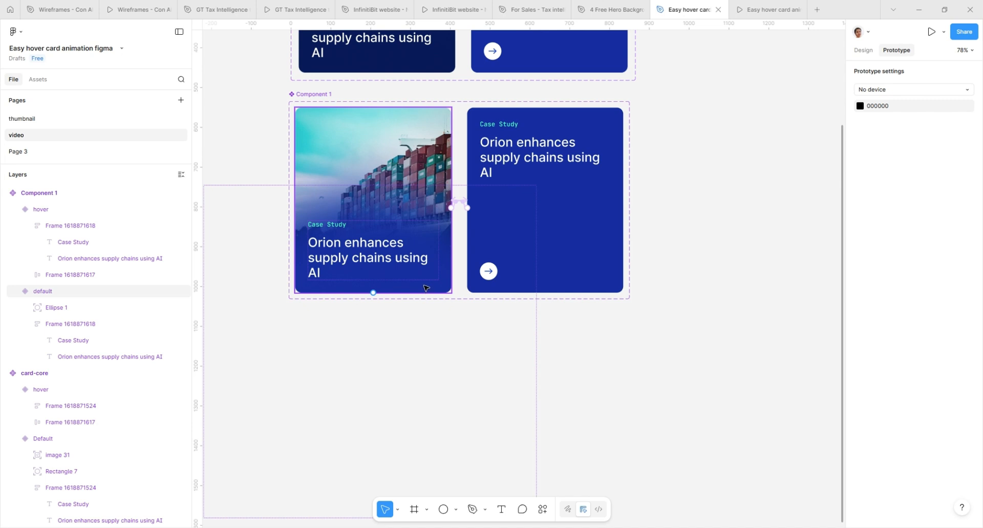
pyautogui.click(397, 157)
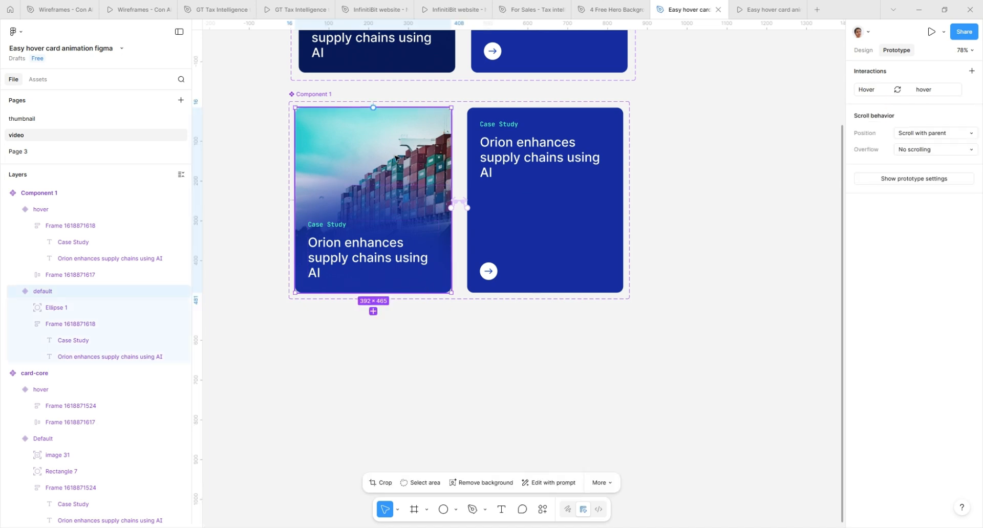
pyautogui.moveTo(396, 158); pyautogui.dragTo(757, 173)
pyautogui.moveTo(600, 181); pyautogui.dragTo(437, 258)
pyautogui.scroll(-3, 474, 182)
pyautogui.scroll(2, 456, 199)
pyautogui.click(452, 181)
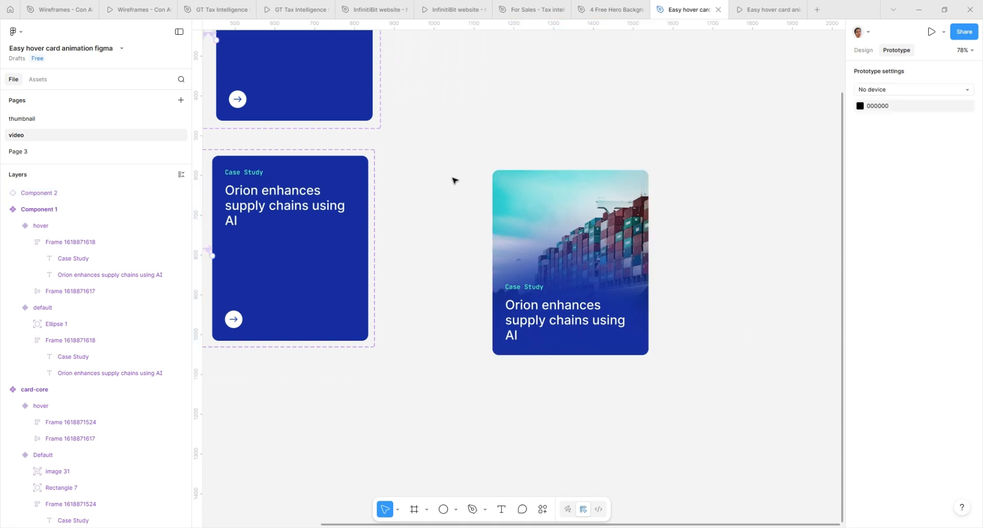
# Step: Draw a frame about 507 by 566 px around the card instance so that it contains the card
pyautogui.click(546, 200)
pyautogui.press('f')
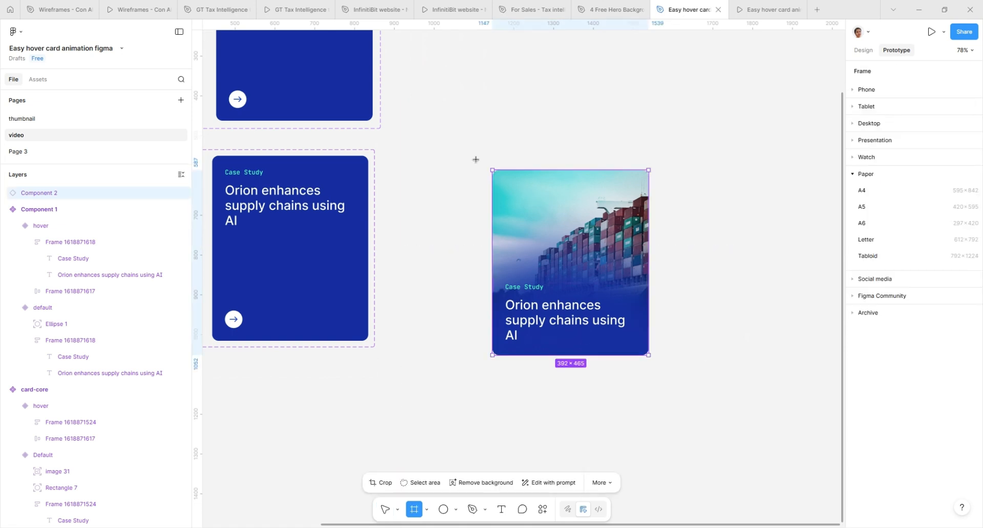
pyautogui.moveTo(468, 149)
pyautogui.mouseDown()
pyautogui.moveTo(658, 325)
pyautogui.moveTo(678, 383)
pyautogui.mouseUp()
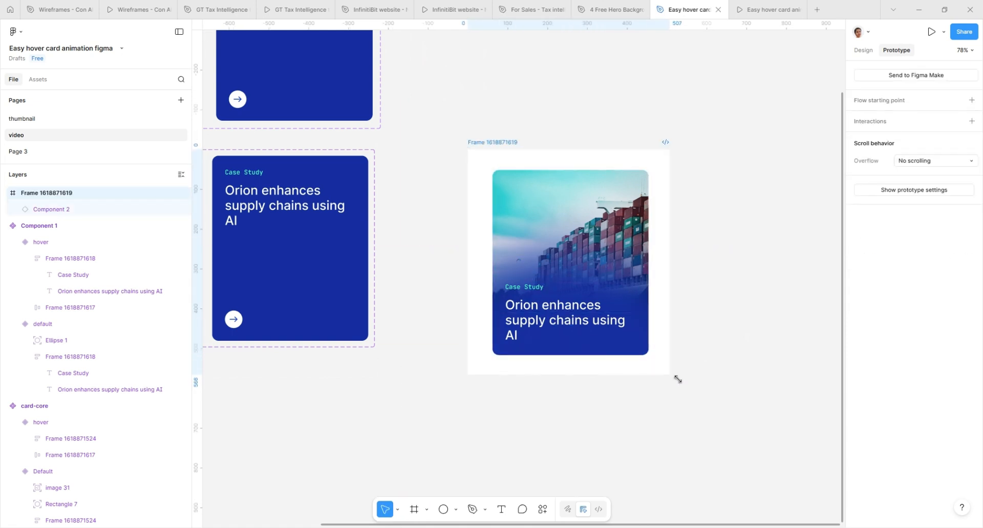
# Step: Present the framed card, test its hover animation in the preview, and return to the design file
pyautogui.click(607, 284)
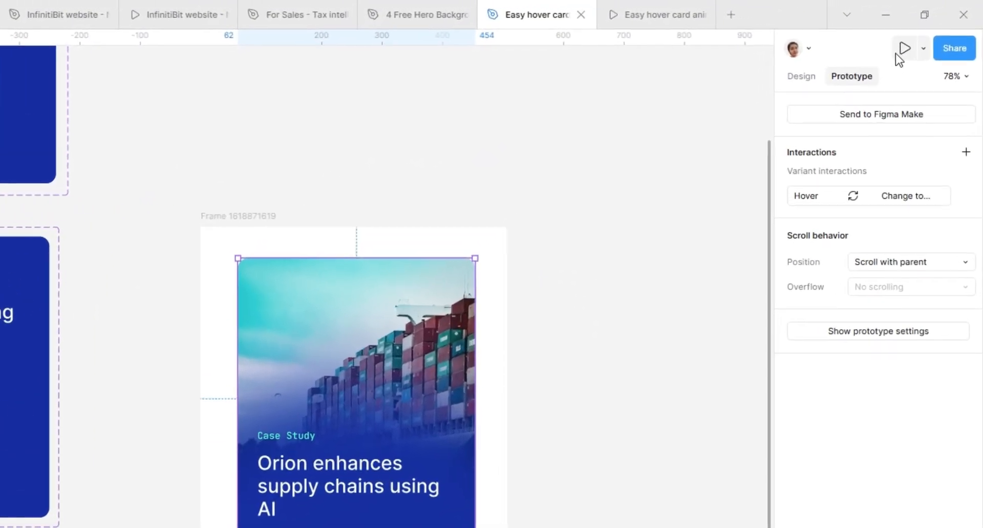
pyautogui.click(904, 49)
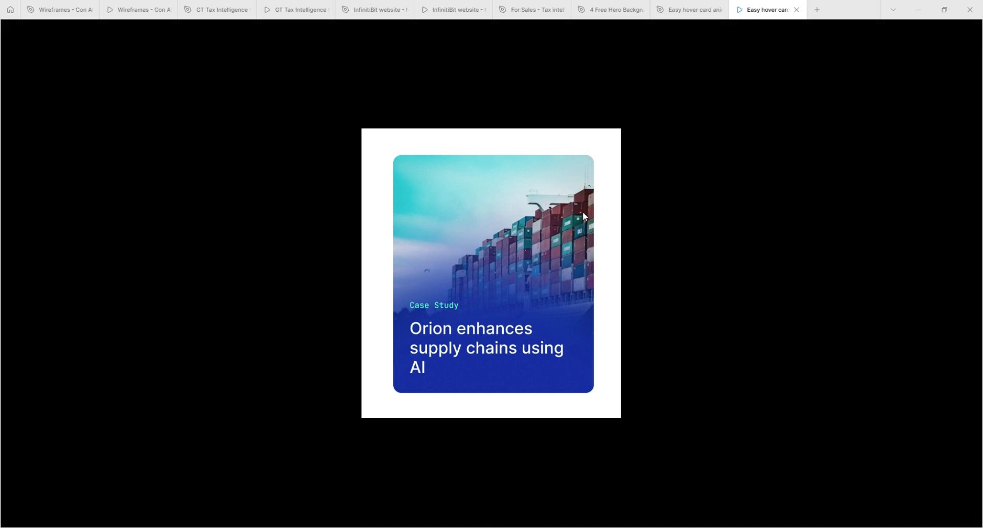
pyautogui.moveTo(525, 221)
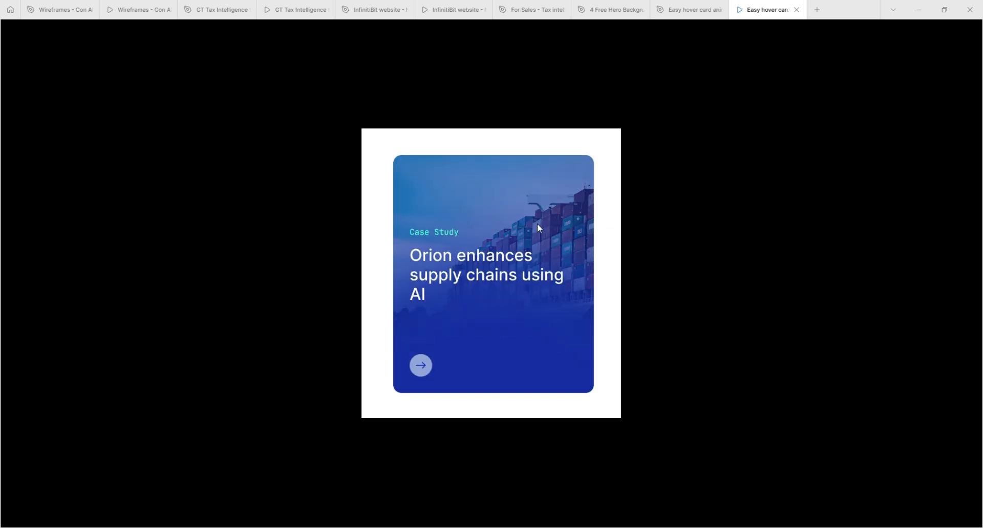
pyautogui.hotkey('ctrl', 'shift', 'Tab')
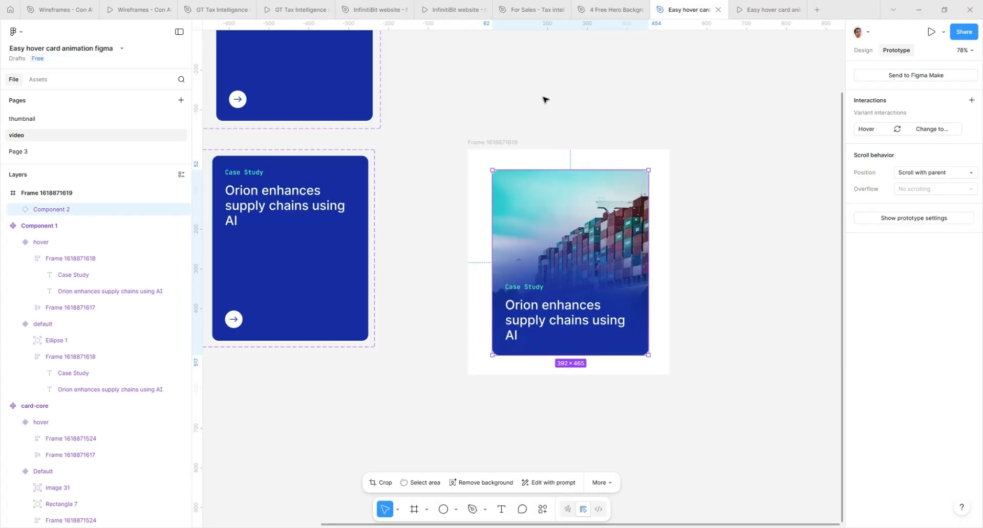